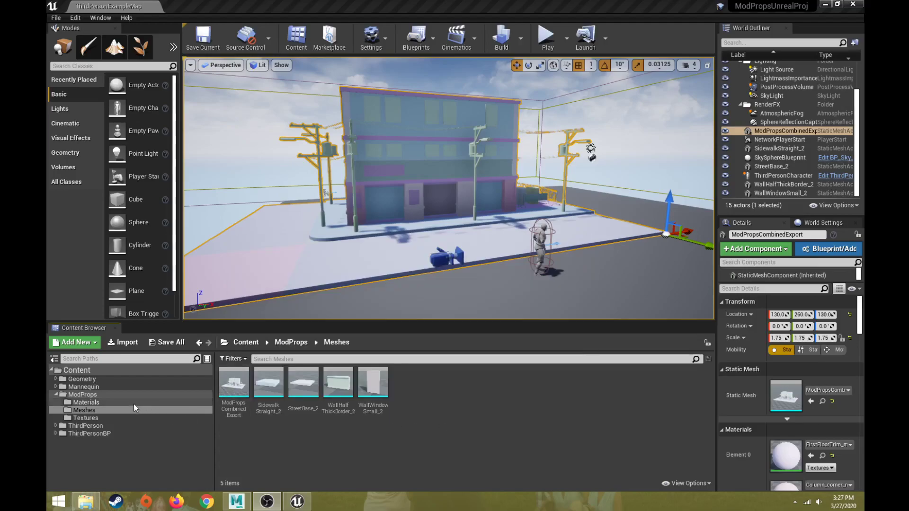
Examine the contents of the ModProps Meshes folder and the building and modular pieces placed in the level.
{"action": "left_click", "coordinate": [126, 403]}
{"action": "left_click", "coordinate": [114, 409]}
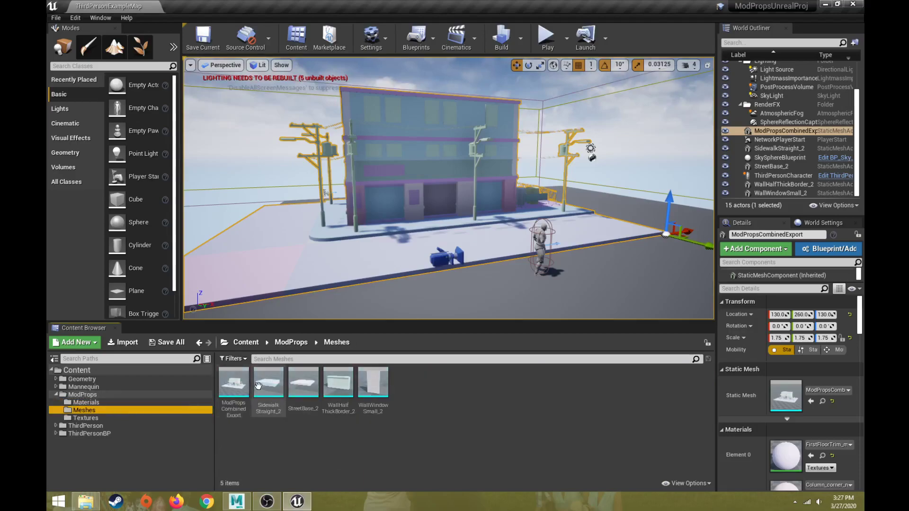
{"action": "left_click", "coordinate": [260, 384]}
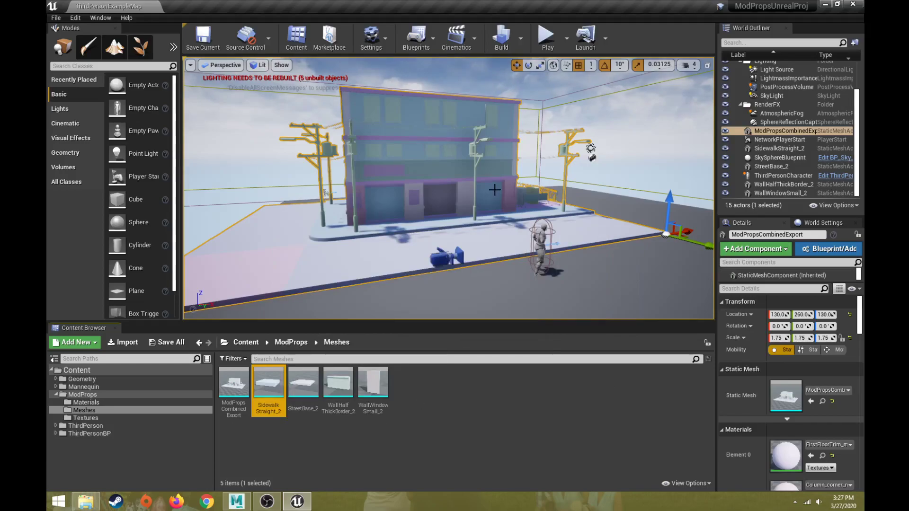
{"action": "right_click_drag", "start_coordinate": [494, 190], "coordinate": [585, 204]}
{"action": "key", "text": "w"}
{"action": "right_click_drag", "start_coordinate": [672, 215], "coordinate": [672, 215]}
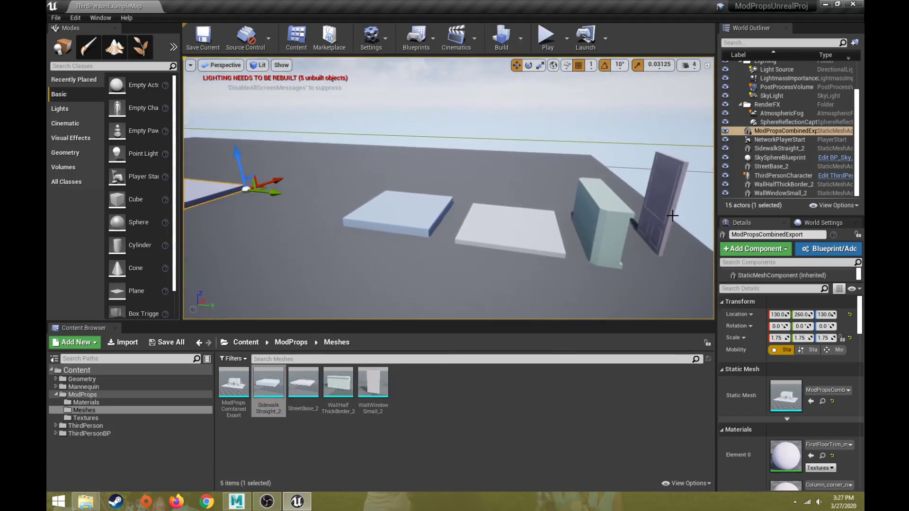
{"action": "right_click_drag", "start_coordinate": [528, 233], "coordinate": [508, 243]}
{"action": "key", "text": "w"}
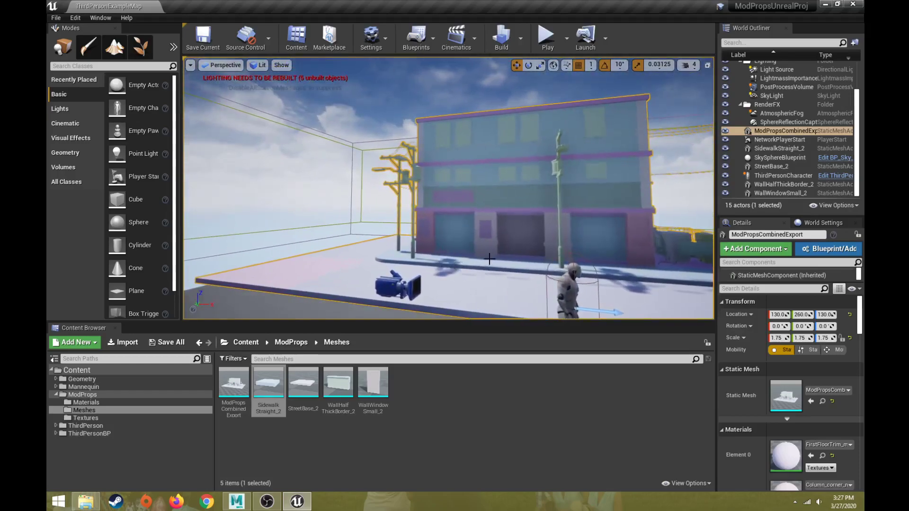
{"action": "right_click_drag", "start_coordinate": [488, 251], "coordinate": [621, 230]}
{"action": "right_click_drag", "start_coordinate": [453, 228], "coordinate": [453, 228]}
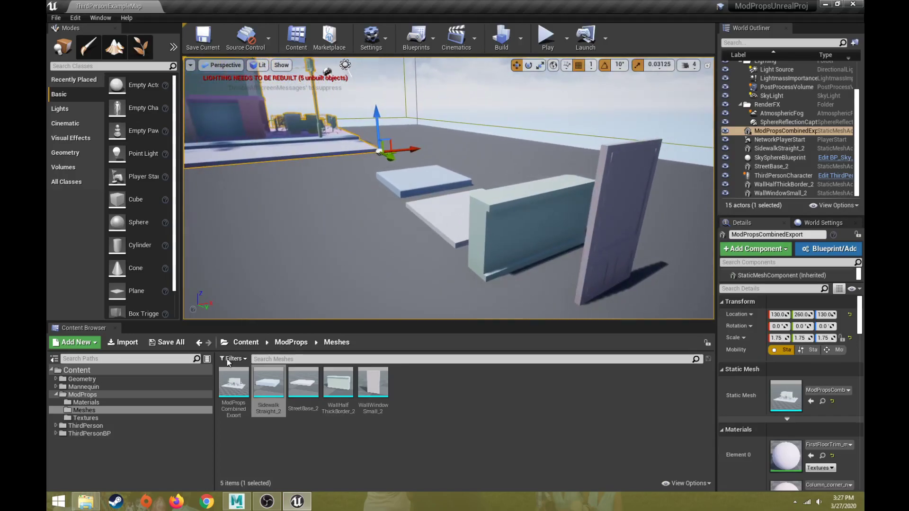
Select the sidewalk piece in the level and open its Sidwalk_mat material from the ModProps Materials folder.
{"action": "left_click", "coordinate": [81, 418]}
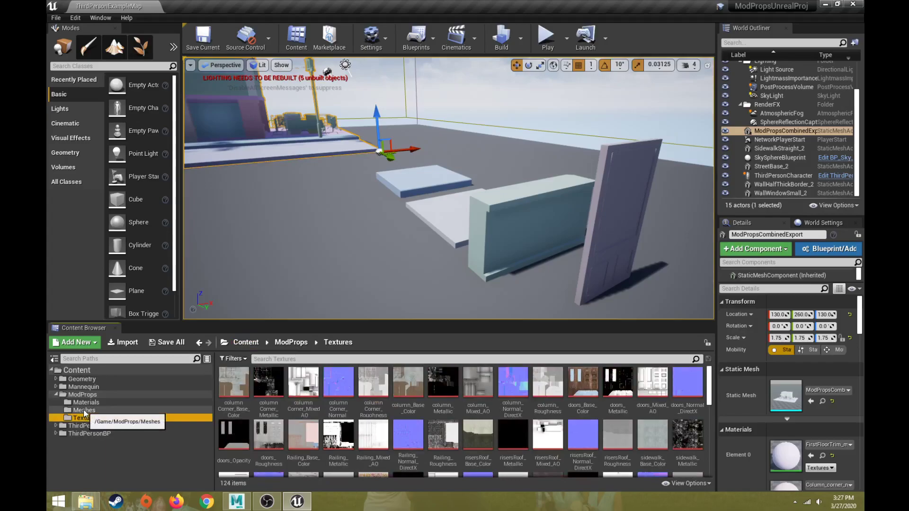
{"action": "left_click", "coordinate": [86, 403]}
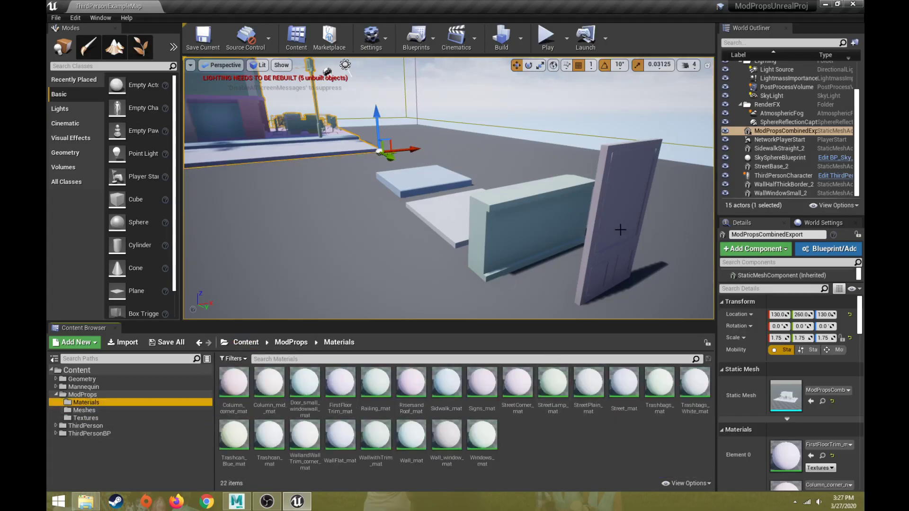
{"action": "left_click", "coordinate": [428, 185]}
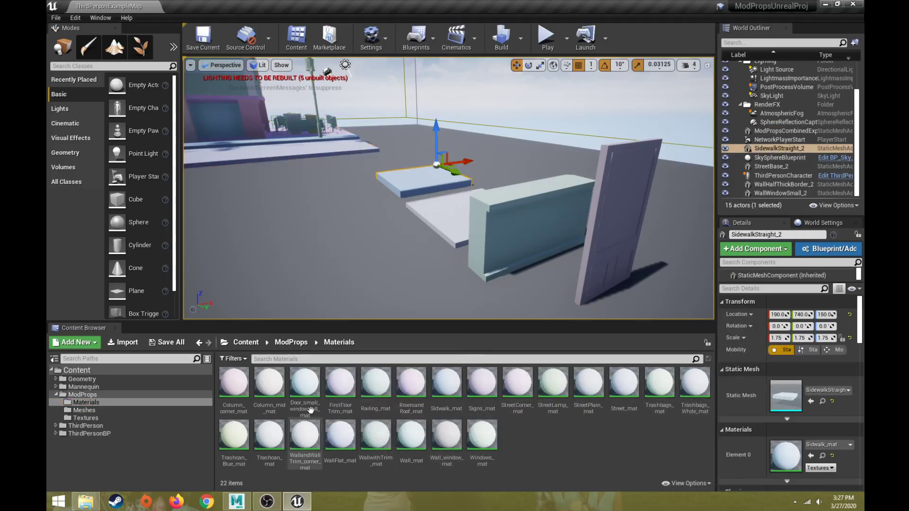
{"action": "double_click", "coordinate": [448, 387]}
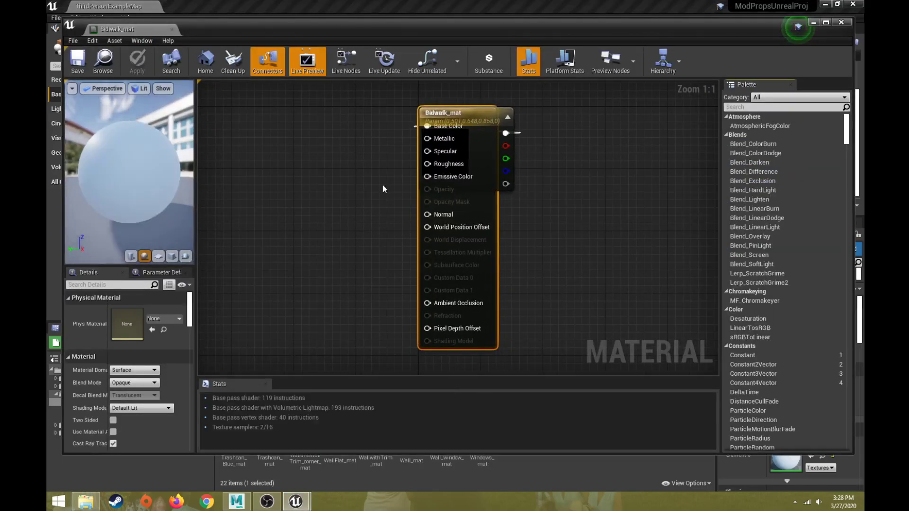
Separate the overlapping Param and Sidwalk_mat nodes so they sit side by side in the material graph.
{"action": "scroll", "coordinate": [291, 156], "scroll_direction": "down", "scroll_amount": 3}
{"action": "scroll", "coordinate": [310, 199], "scroll_direction": "up", "scroll_amount": 1}
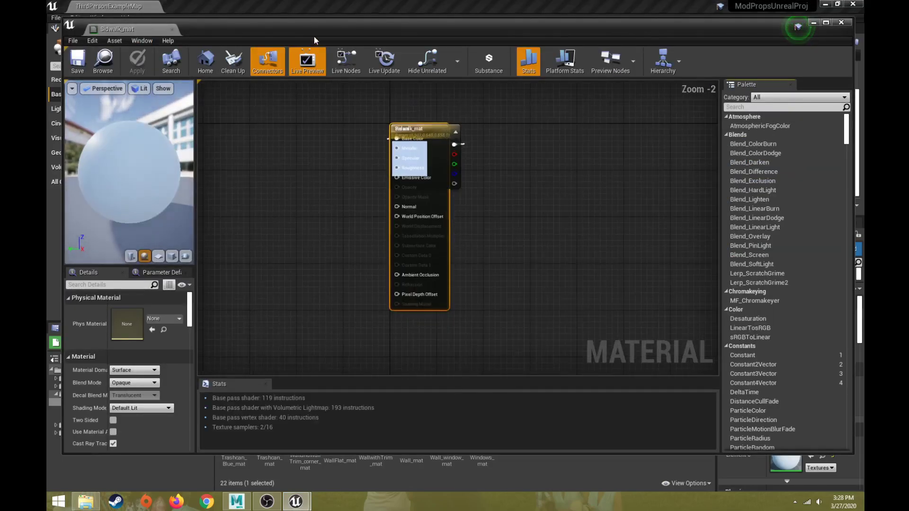
{"action": "left_click_drag", "start_coordinate": [432, 132], "coordinate": [522, 136]}
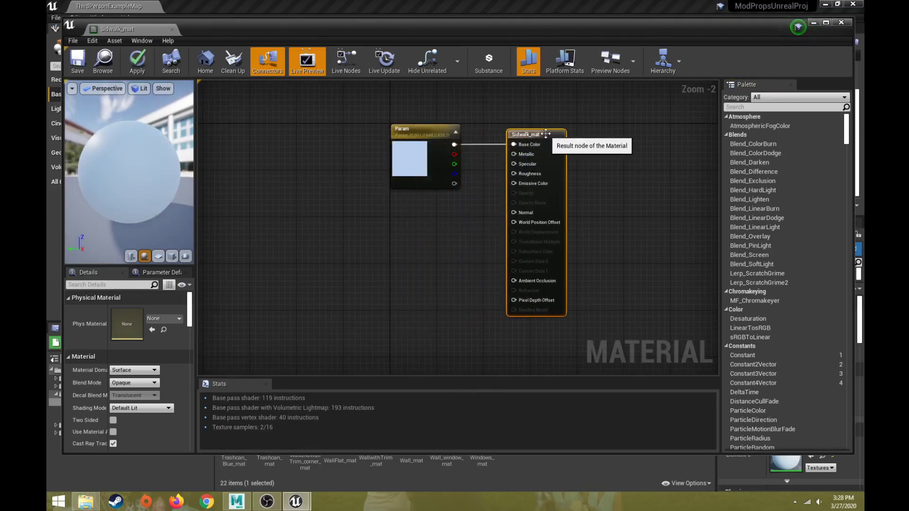
{"action": "left_click", "coordinate": [434, 130]}
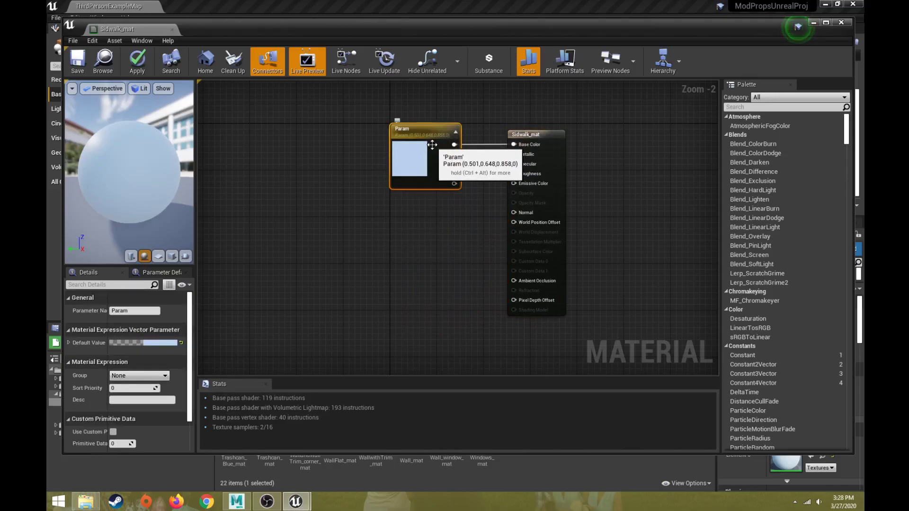
{"action": "left_click_drag", "start_coordinate": [436, 129], "coordinate": [424, 136]}
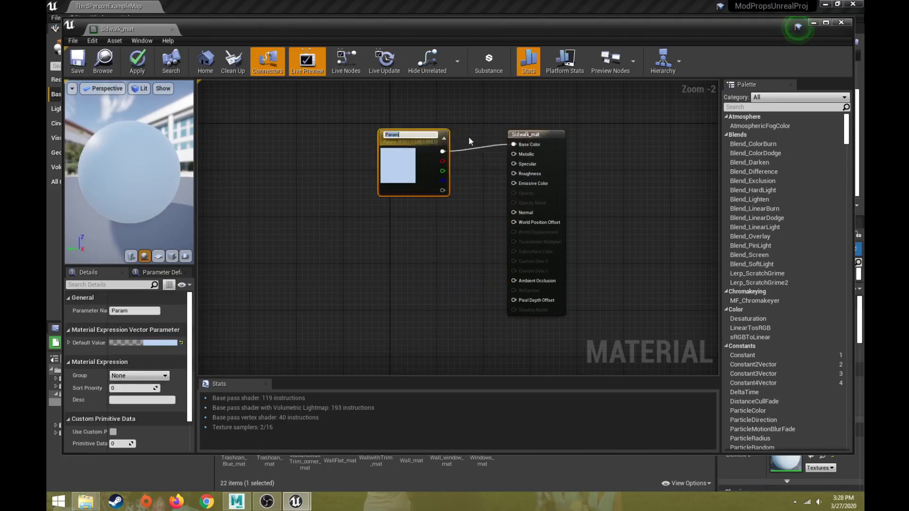
{"action": "left_click_drag", "start_coordinate": [529, 132], "coordinate": [551, 134]}
{"action": "right_click_drag", "start_coordinate": [490, 214], "coordinate": [413, 248]}
{"action": "scroll", "coordinate": [409, 247], "scroll_direction": "up", "scroll_amount": 2}
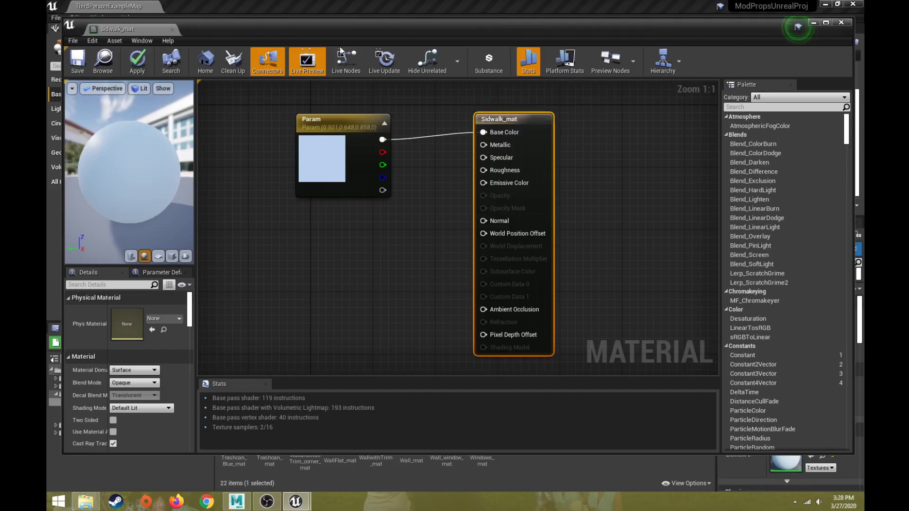
{"action": "left_click", "coordinate": [257, 109]}
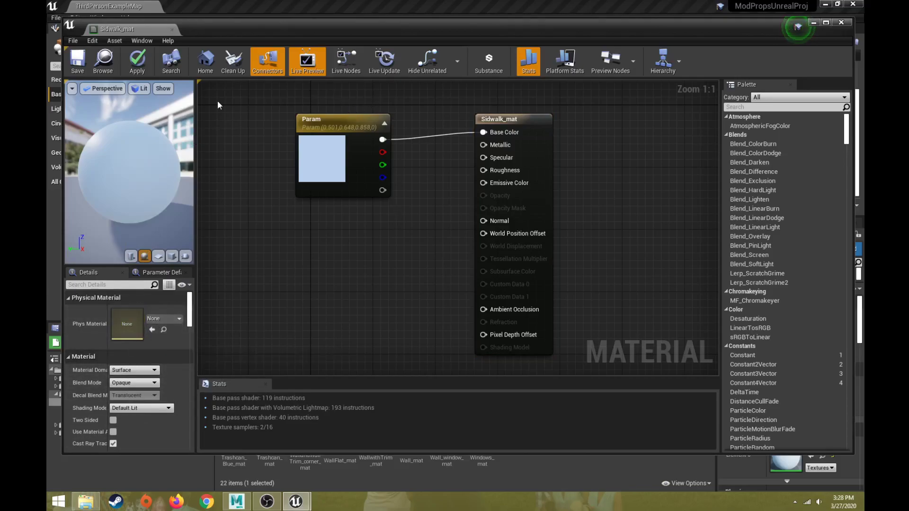
{"action": "left_click", "coordinate": [331, 117]}
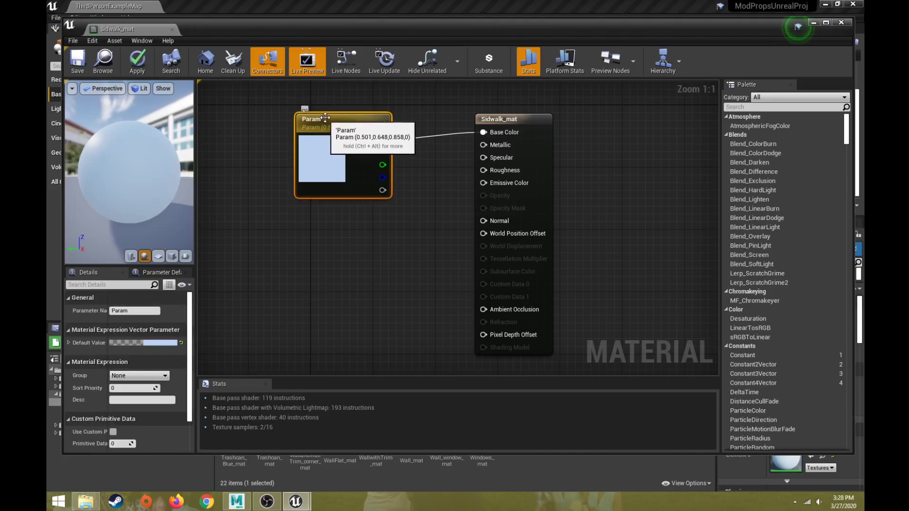
{"action": "left_click", "coordinate": [327, 107]}
{"action": "left_click", "coordinate": [333, 122]}
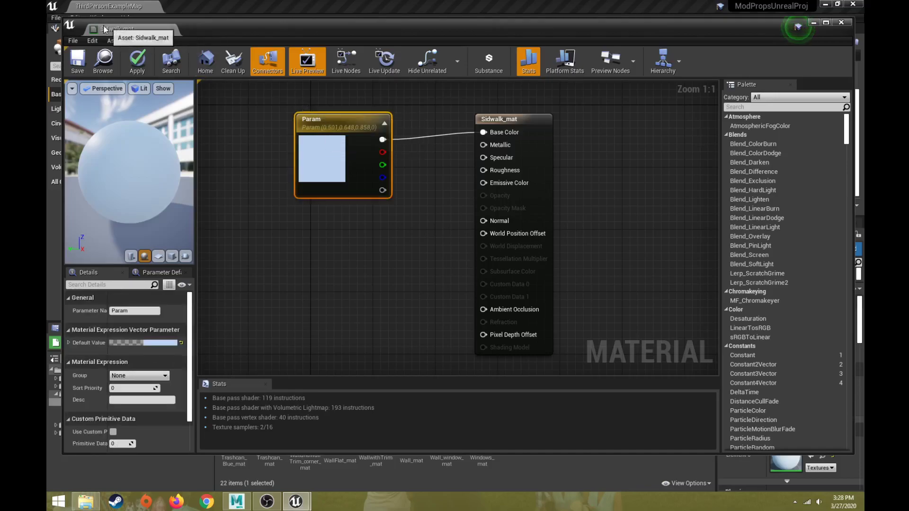
{"action": "left_click", "coordinate": [326, 122], "text": "ctrl"}
{"action": "left_click", "coordinate": [326, 122]}
{"action": "left_click", "coordinate": [353, 118], "text": "ctrl"}
{"action": "left_click", "coordinate": [353, 117]}
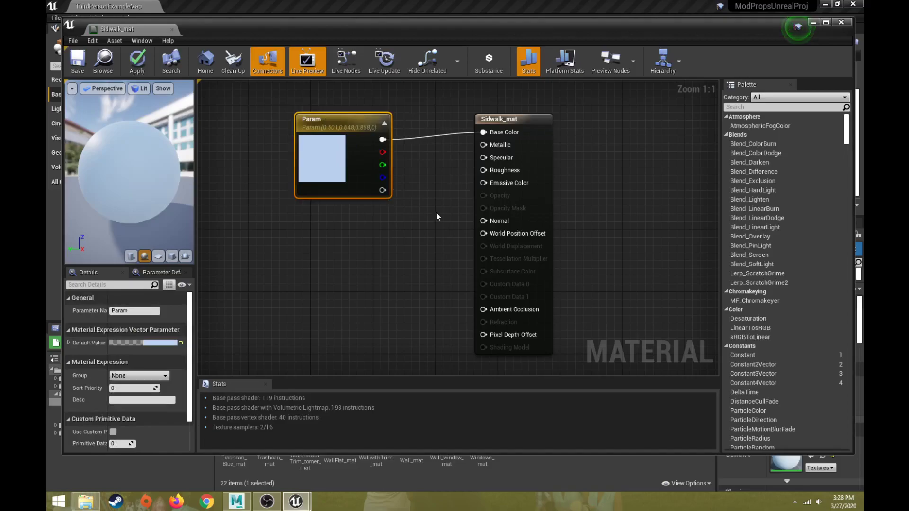
{"action": "left_click", "coordinate": [452, 216]}
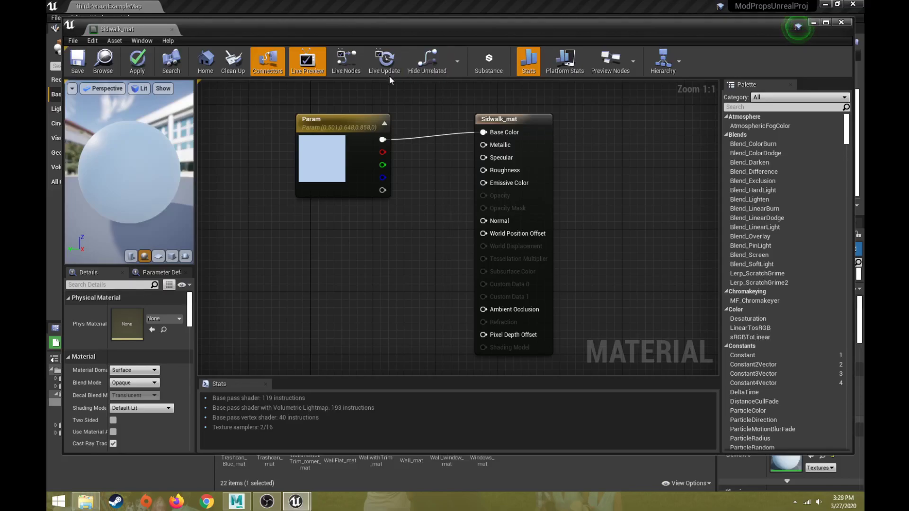
Reconnect the Param node's main output to the Base Color input of Sidwalk_mat.
{"action": "left_click", "coordinate": [382, 140]}
{"action": "left_click_drag", "start_coordinate": [382, 139], "coordinate": [484, 132]}
{"action": "left_click", "coordinate": [339, 121]}
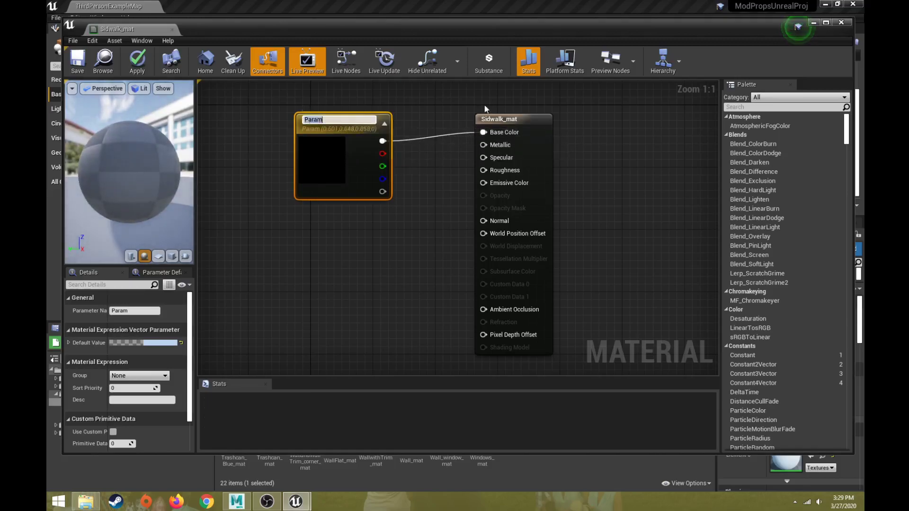
Delete the Param color node from the Sidwalk_mat graph.
{"action": "left_click", "coordinate": [520, 121]}
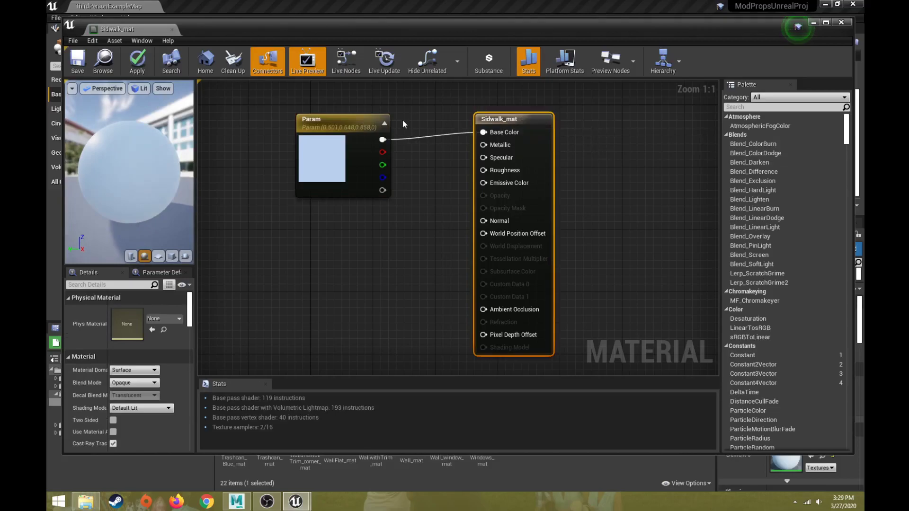
{"action": "left_click", "coordinate": [365, 116]}
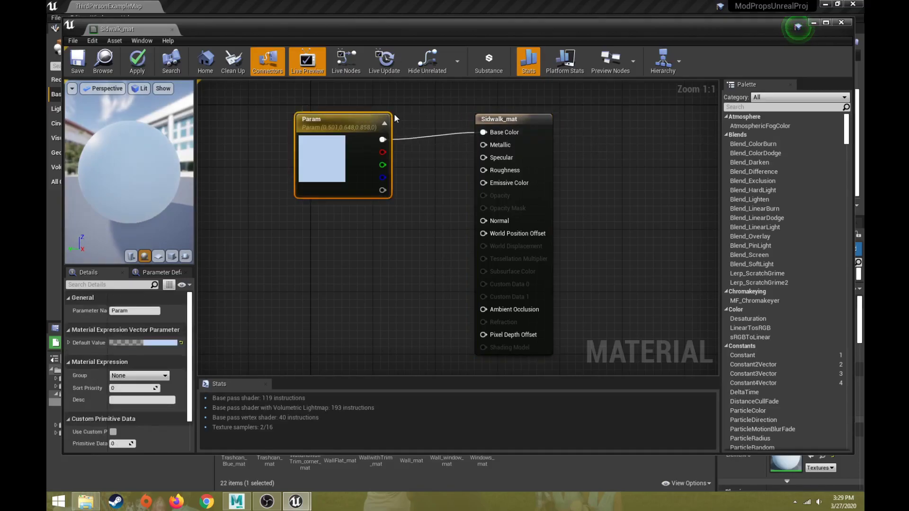
{"action": "key", "text": "Delete"}
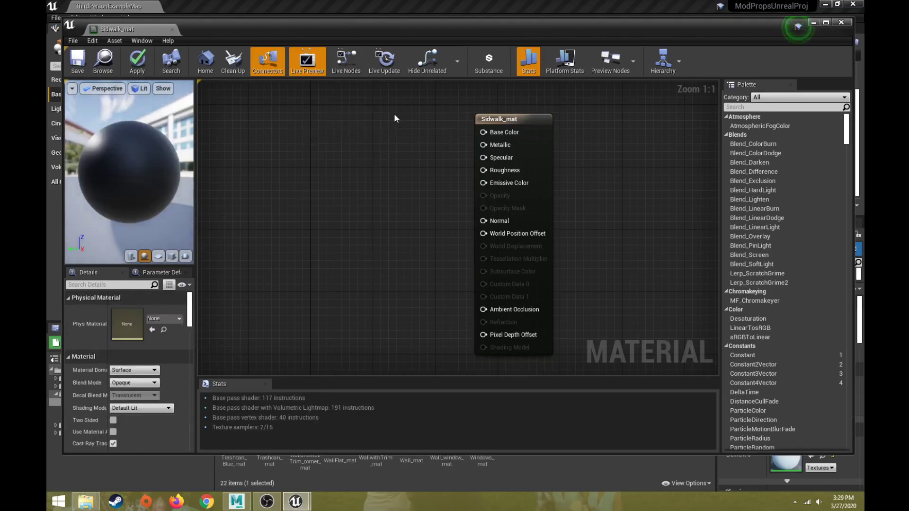
Select the sidewalk Base_Color, Metallic, Normal_DirectX and Roughness textures together in the ModProps Textures folder.
{"action": "left_click_drag", "start_coordinate": [339, 41], "coordinate": [354, 468]}
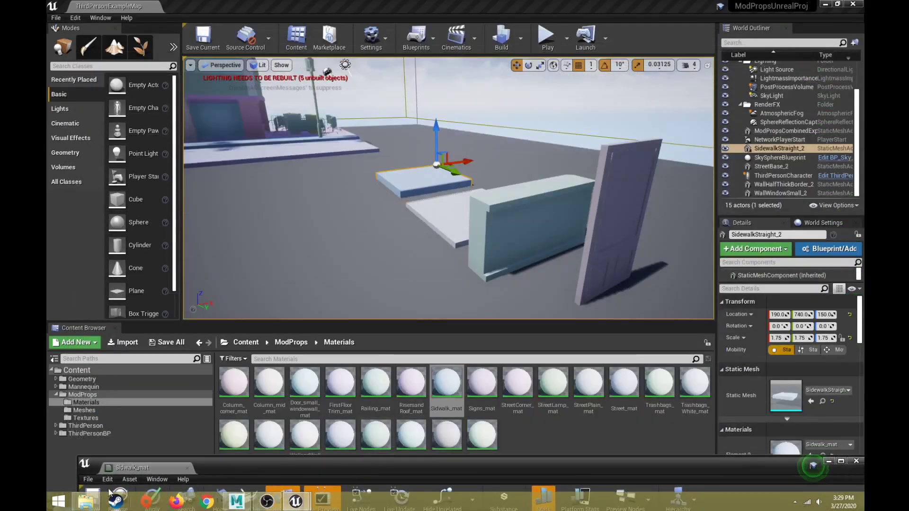
{"action": "left_click", "coordinate": [86, 419]}
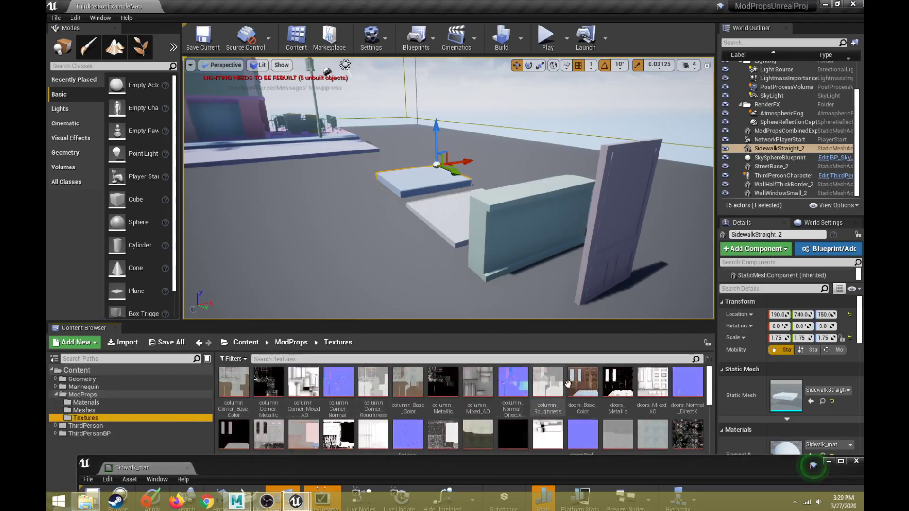
{"action": "left_click_drag", "start_coordinate": [586, 473], "coordinate": [864, 452]}
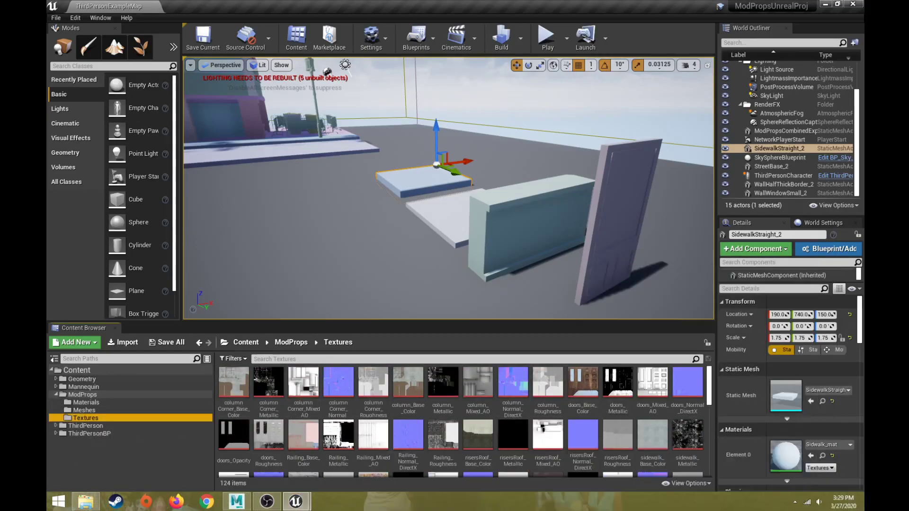
{"action": "scroll", "coordinate": [709, 400], "scroll_direction": "down", "scroll_amount": 2}
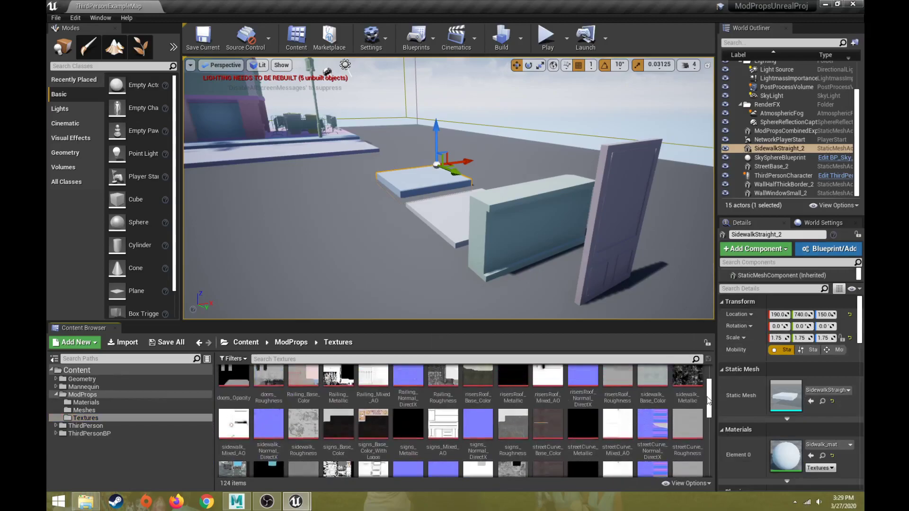
{"action": "left_click", "coordinate": [653, 382]}
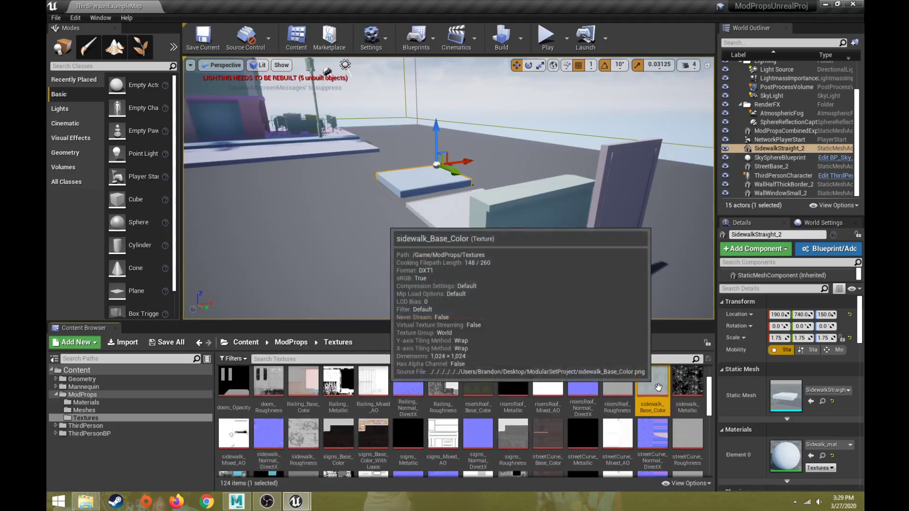
{"action": "left_click", "coordinate": [689, 386], "text": "ctrl"}
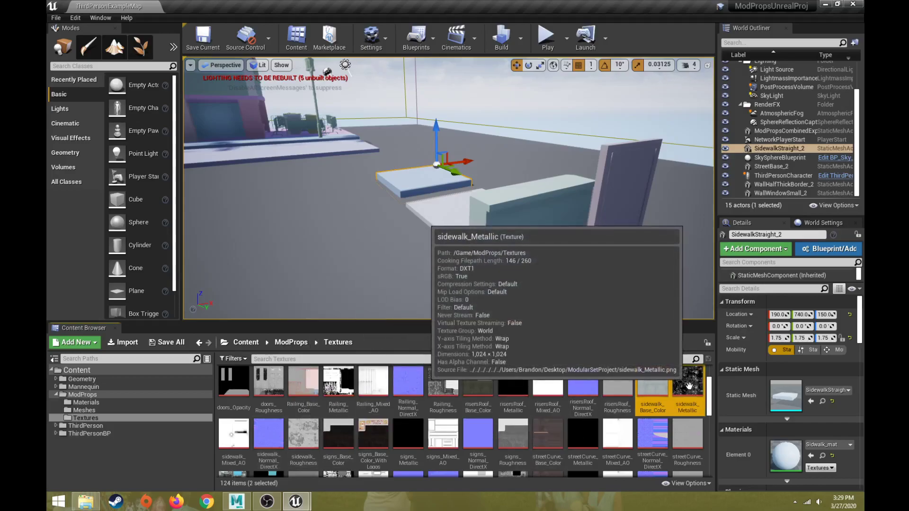
{"action": "left_click", "coordinate": [270, 435], "text": "ctrl"}
{"action": "left_click", "coordinate": [303, 433], "text": "ctrl"}
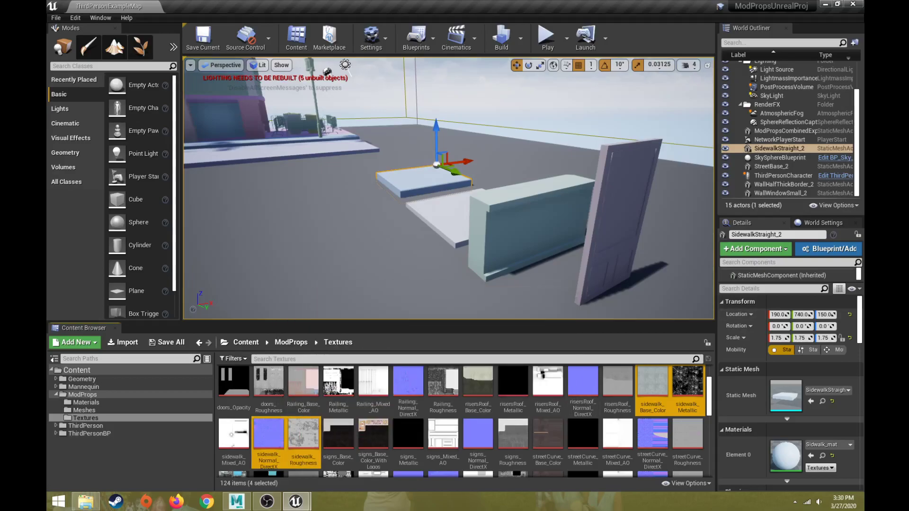
Bring Sidwalk_mat back up and add the four selected sidewalk textures to its graph as texture samples.
{"action": "double_click", "coordinate": [785, 456]}
{"action": "left_click_drag", "start_coordinate": [847, 97], "coordinate": [555, 92]}
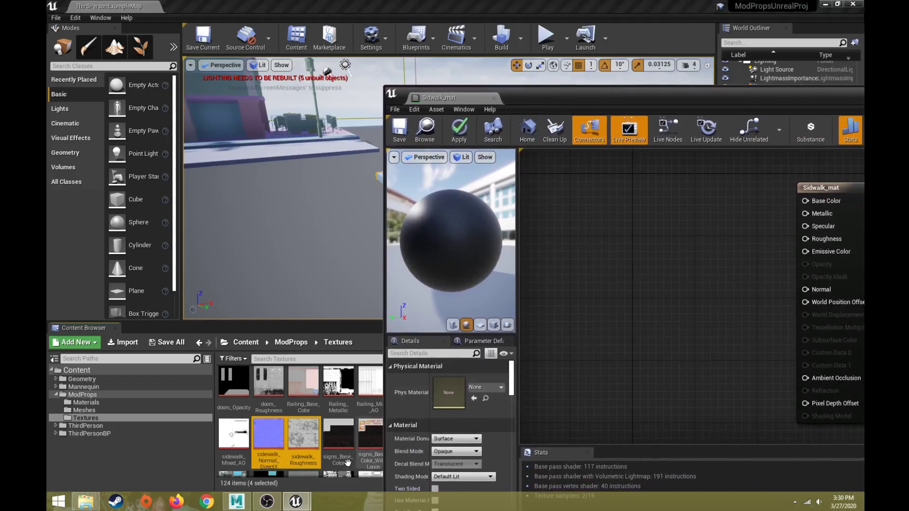
{"action": "left_click_drag", "start_coordinate": [303, 438], "coordinate": [579, 202]}
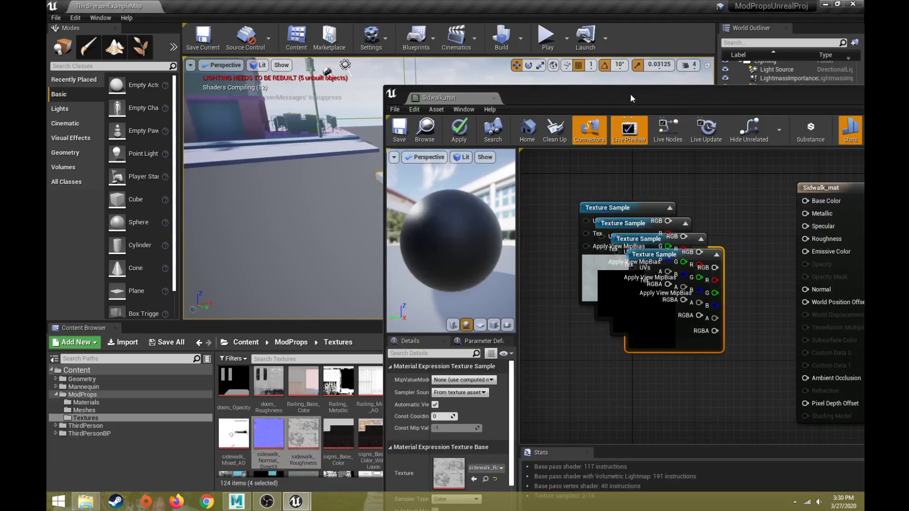
{"action": "left_click_drag", "start_coordinate": [629, 93], "coordinate": [317, 36]}
{"action": "left_click", "coordinate": [277, 317]}
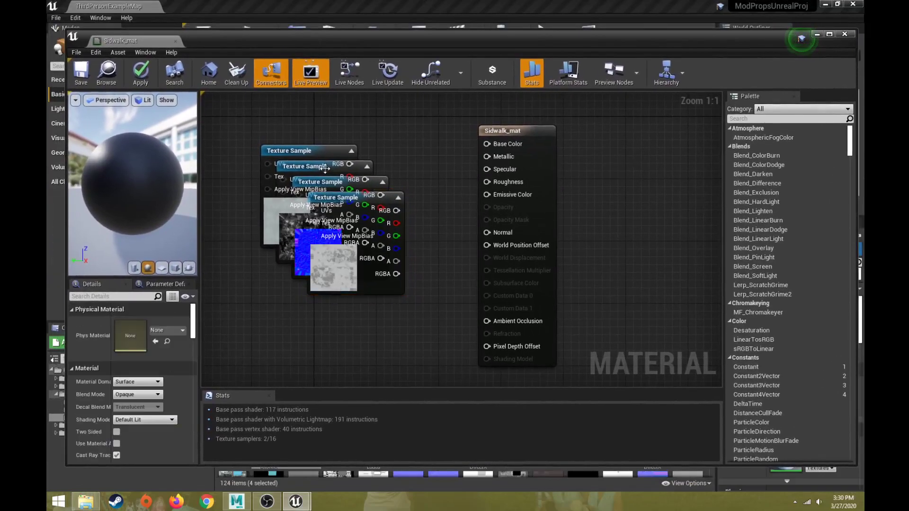
Spread the four overlapping texture samples into a single vertical column beside the Sidwalk_mat node.
{"action": "left_click_drag", "start_coordinate": [324, 174], "coordinate": [307, 258]}
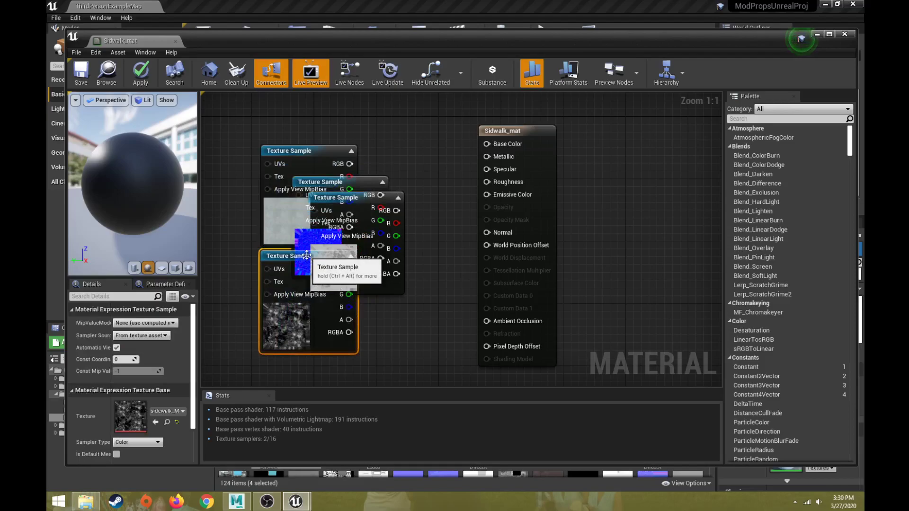
{"action": "right_click_drag", "start_coordinate": [245, 227], "coordinate": [249, 161]}
{"action": "left_click_drag", "start_coordinate": [324, 117], "coordinate": [294, 292]}
{"action": "left_click_drag", "start_coordinate": [352, 137], "coordinate": [304, 328]}
{"action": "right_click_drag", "start_coordinate": [323, 249], "coordinate": [335, 103]}
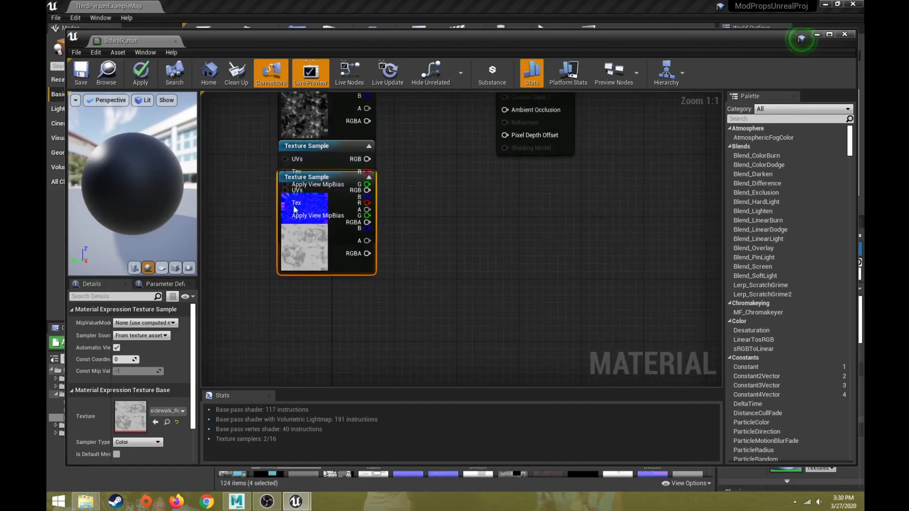
{"action": "left_click_drag", "start_coordinate": [294, 177], "coordinate": [294, 257]}
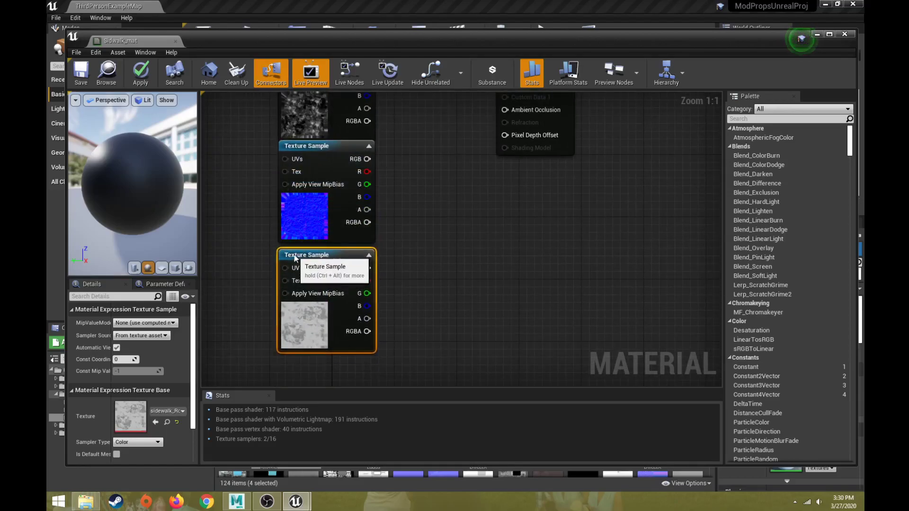
Reorder the texture sample column so the roughness sample sits third, below metallic, and the normal sample sits last.
{"action": "right_click_drag", "start_coordinate": [424, 181], "coordinate": [400, 331]}
{"action": "left_click", "coordinate": [298, 125]}
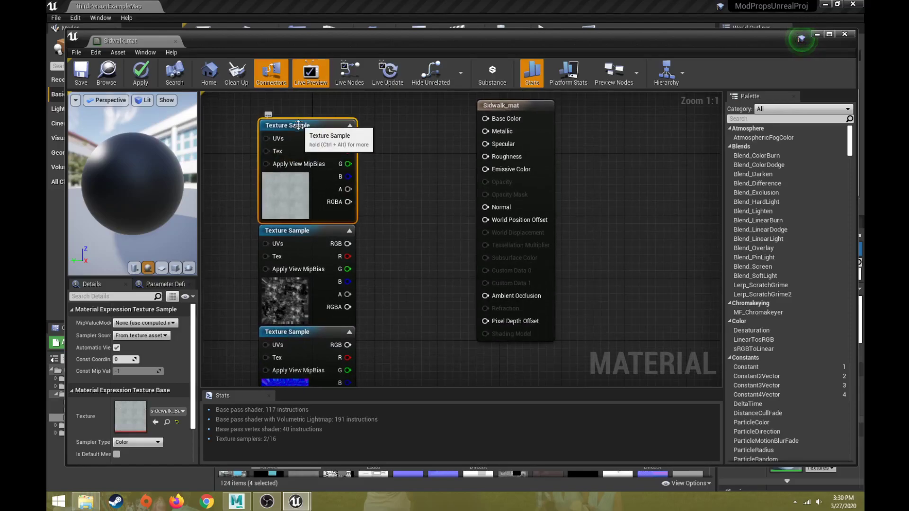
{"action": "left_click", "coordinate": [284, 231]}
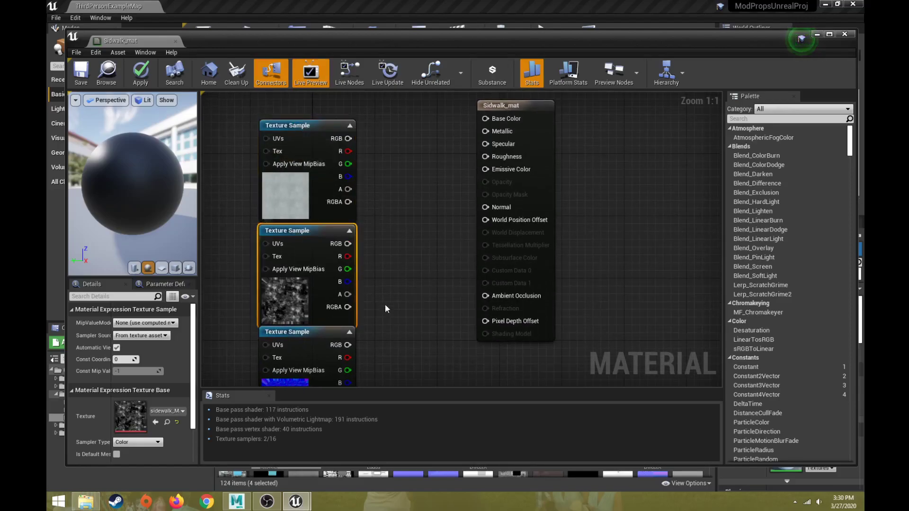
{"action": "right_click_drag", "start_coordinate": [390, 312], "coordinate": [425, 187]}
{"action": "left_click_drag", "start_coordinate": [322, 296], "coordinate": [418, 175]}
{"action": "left_click_drag", "start_coordinate": [333, 189], "coordinate": [349, 346]}
{"action": "left_click_drag", "start_coordinate": [428, 172], "coordinate": [336, 197]}
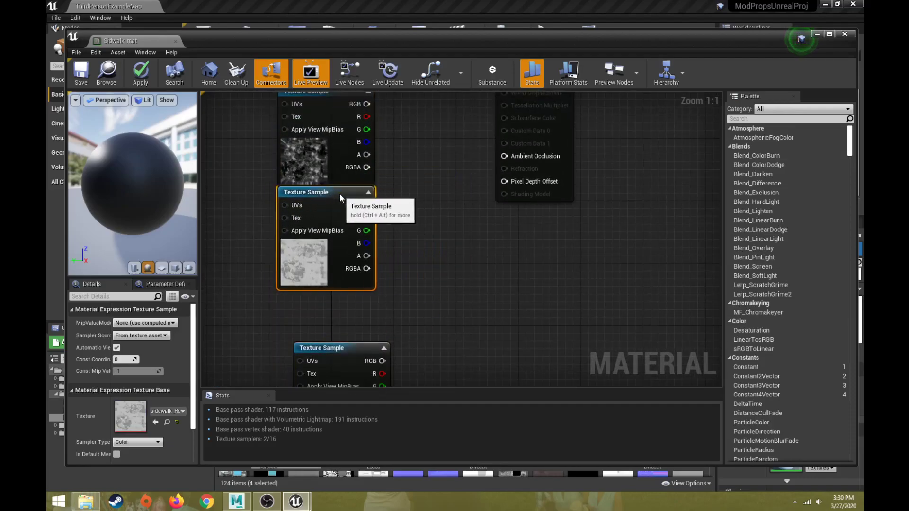
{"action": "left_click_drag", "start_coordinate": [317, 350], "coordinate": [301, 295]}
{"action": "key", "text": "Home"}
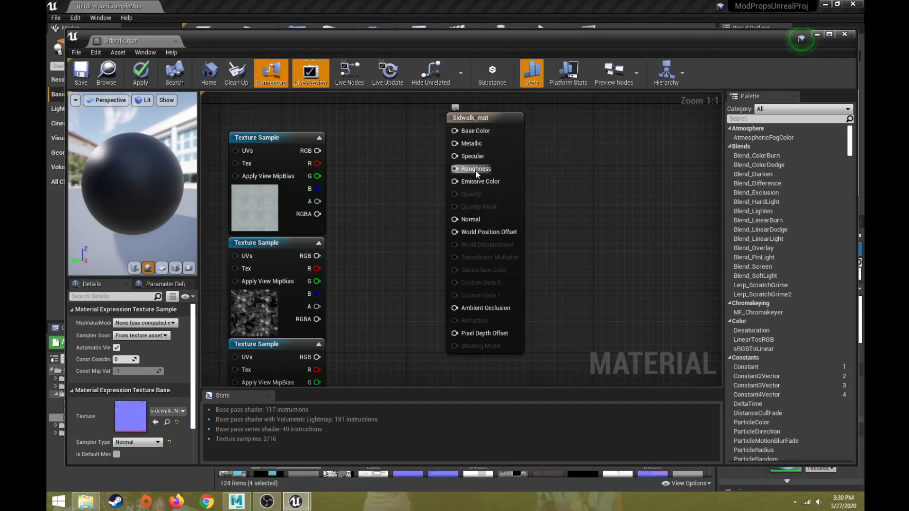
Move the Sidwalk_mat result node lower beside the samples and nudge the base color sample down toward the metallic one.
{"action": "right_click_drag", "start_coordinate": [382, 205], "coordinate": [431, 208]}
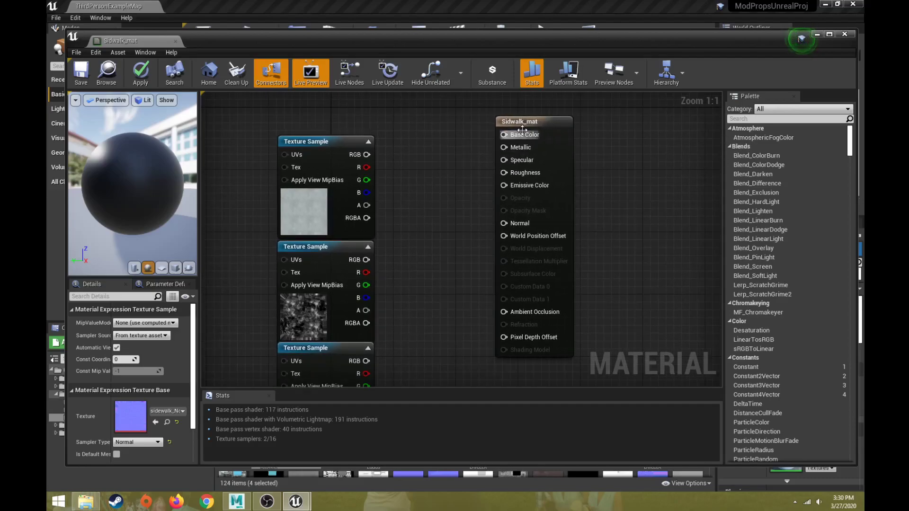
{"action": "left_click_drag", "start_coordinate": [531, 123], "coordinate": [511, 233]}
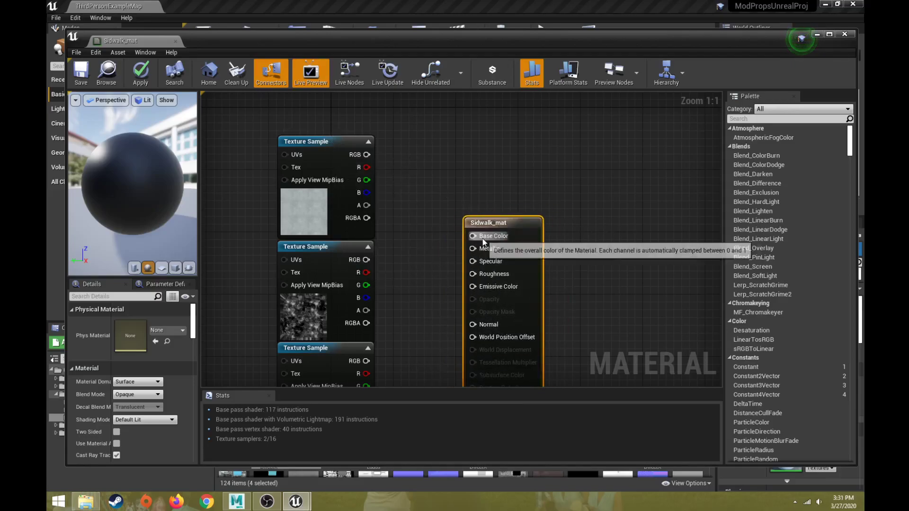
{"action": "mouse_move", "coordinate": [345, 143]}
{"action": "left_mouse_down"}
{"action": "mouse_move", "coordinate": [352, 124]}
{"action": "mouse_move", "coordinate": [339, 149]}
{"action": "left_mouse_up"}
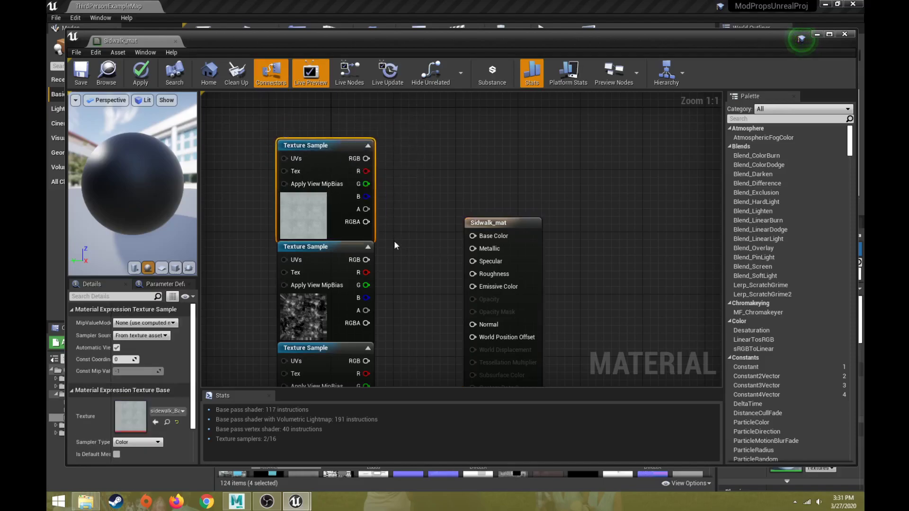
Connect the base color sample's RGB output to the Base Color input of Sidwalk_mat.
{"action": "right_click_drag", "start_coordinate": [394, 240], "coordinate": [349, 183]}
{"action": "scroll", "coordinate": [355, 213], "scroll_direction": "down", "scroll_amount": 3}
{"action": "scroll", "coordinate": [352, 227], "scroll_direction": "down", "scroll_amount": 2}
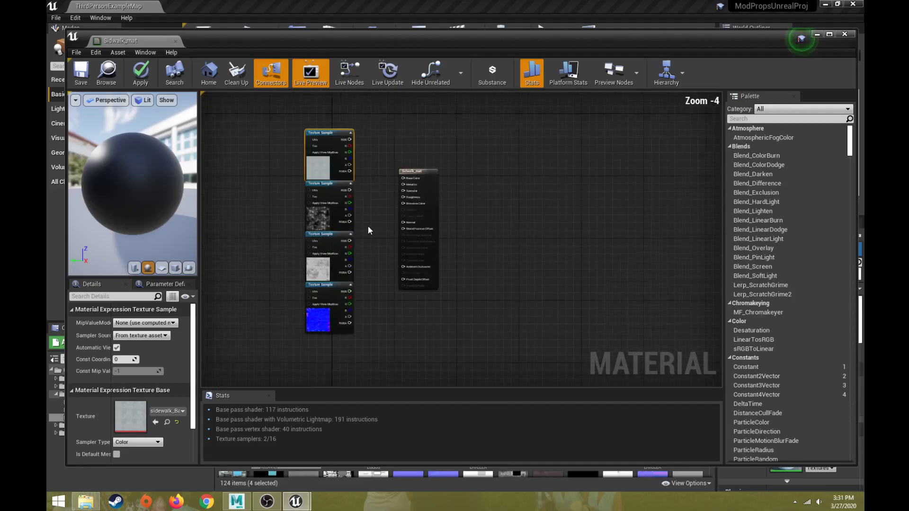
{"action": "scroll", "coordinate": [360, 229], "scroll_direction": "up", "scroll_amount": 4}
{"action": "scroll", "coordinate": [337, 231], "scroll_direction": "down", "scroll_amount": 3}
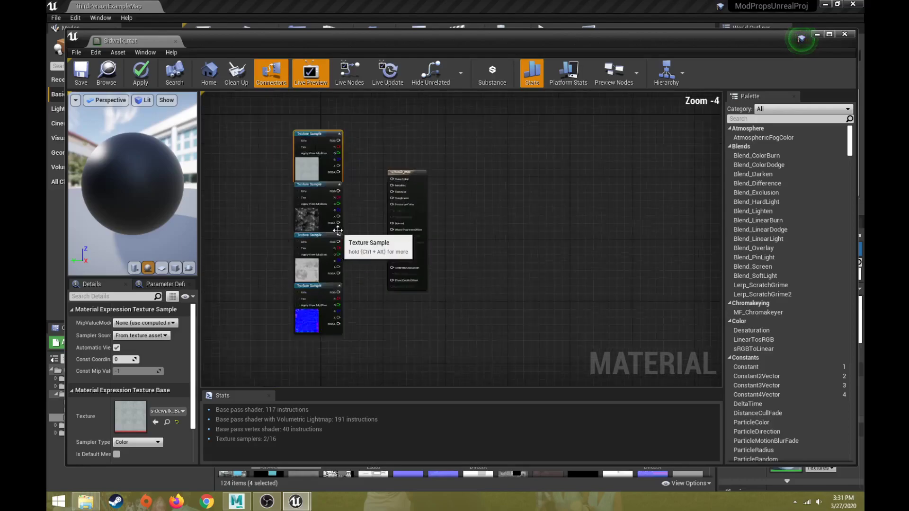
{"action": "scroll", "coordinate": [378, 198], "scroll_direction": "up", "scroll_amount": 3}
{"action": "right_click_drag", "start_coordinate": [392, 207], "coordinate": [357, 285]}
{"action": "scroll", "coordinate": [382, 225], "scroll_direction": "up", "scroll_amount": 1}
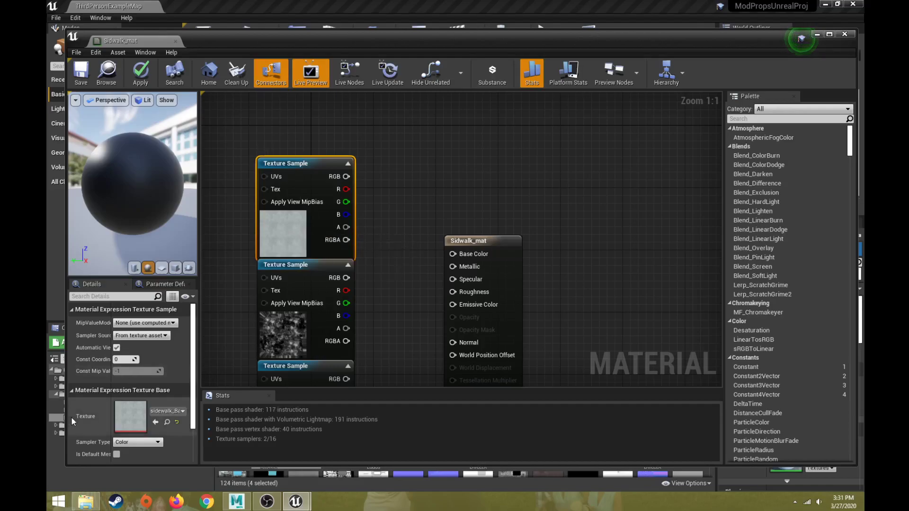
{"action": "right_click_drag", "start_coordinate": [360, 205], "coordinate": [326, 129]}
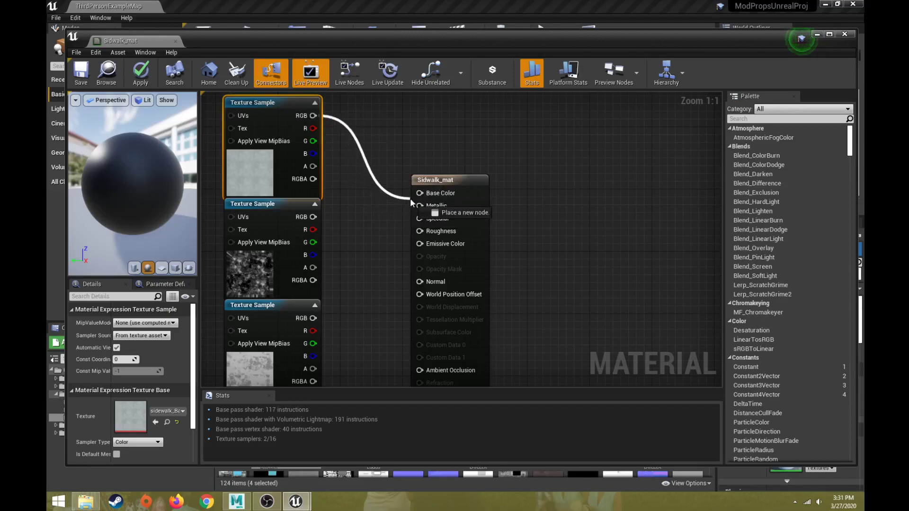
{"action": "left_click_drag", "start_coordinate": [410, 201], "coordinate": [294, 161]}
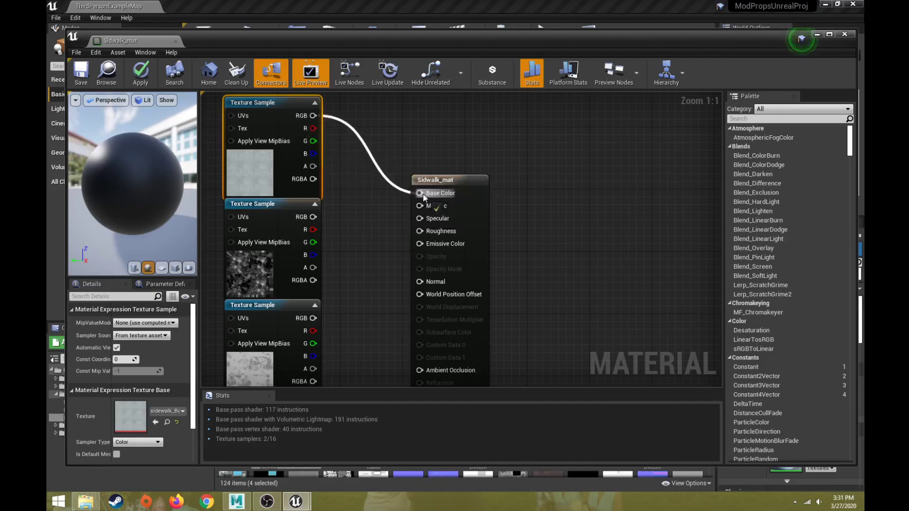
{"action": "left_click_drag", "start_coordinate": [423, 196], "coordinate": [422, 194]}
Connect the metallic sample's RGB output to the Metallic input of Sidwalk_mat.
{"action": "right_click_drag", "start_coordinate": [375, 220], "coordinate": [378, 179]}
{"action": "left_click", "coordinate": [272, 163]}
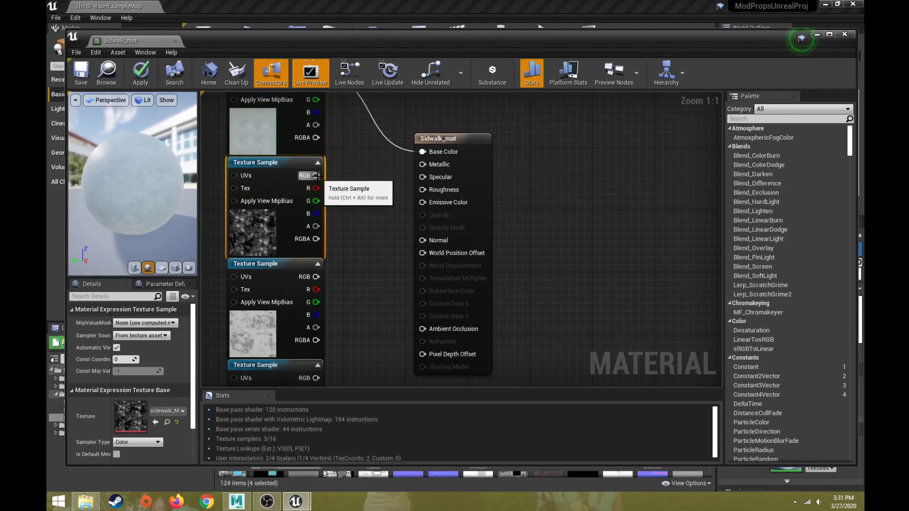
{"action": "left_click_drag", "start_coordinate": [316, 175], "coordinate": [326, 176]}
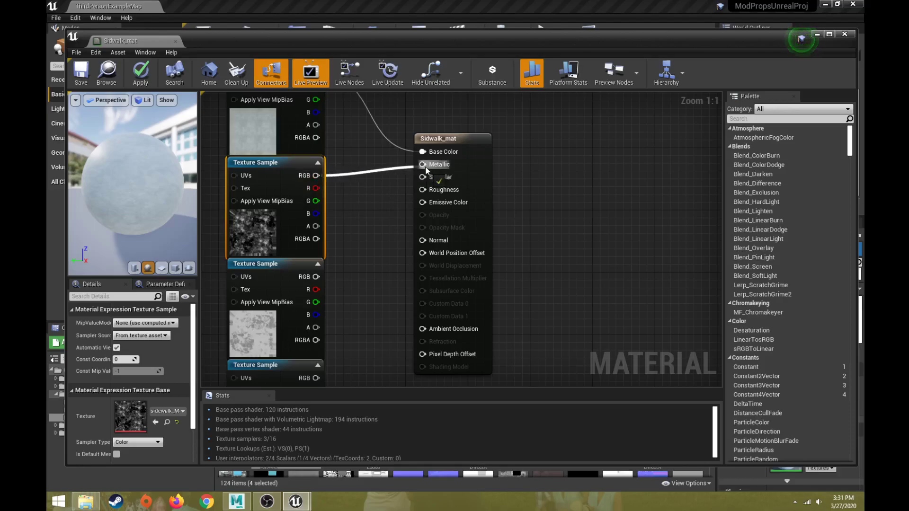
{"action": "left_click_drag", "start_coordinate": [425, 169], "coordinate": [426, 169]}
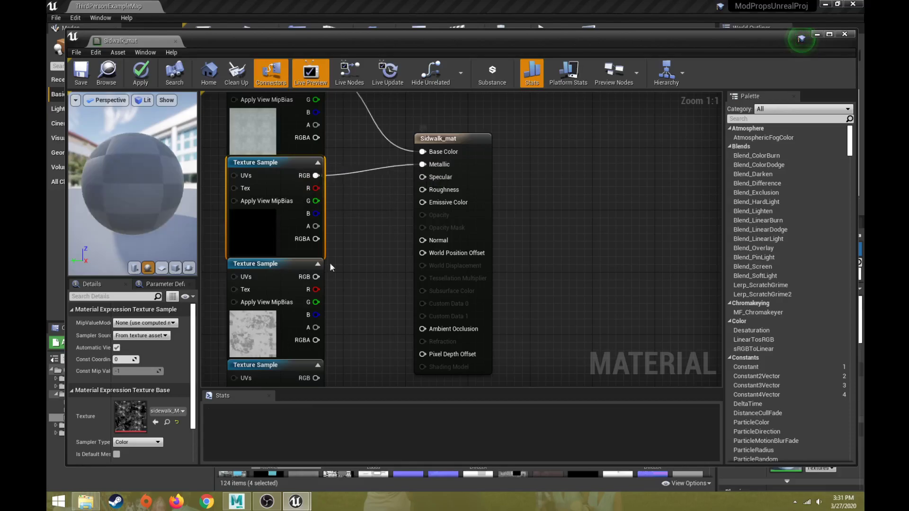
Connect the roughness sample's RGB output to the Roughness input of Sidwalk_mat.
{"action": "right_click_drag", "start_coordinate": [316, 278], "coordinate": [314, 197]}
{"action": "left_click", "coordinate": [296, 189]}
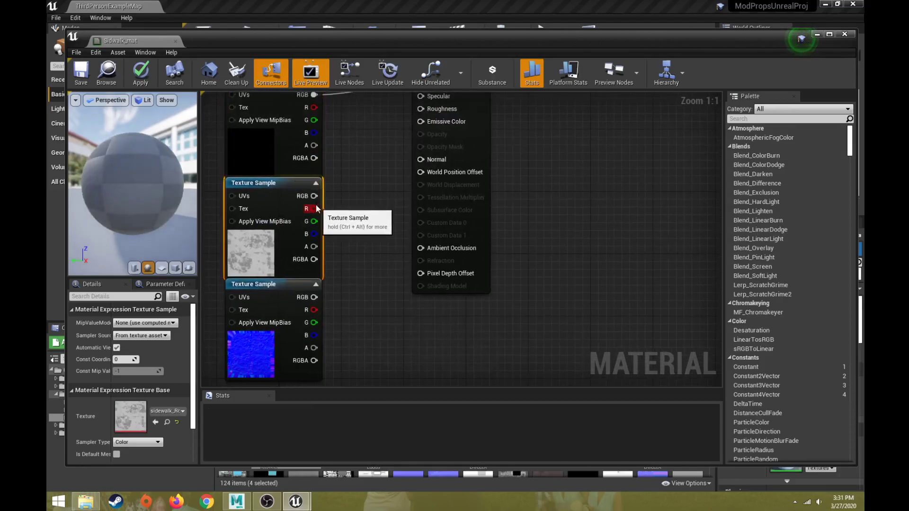
{"action": "left_click_drag", "start_coordinate": [314, 196], "coordinate": [396, 149]}
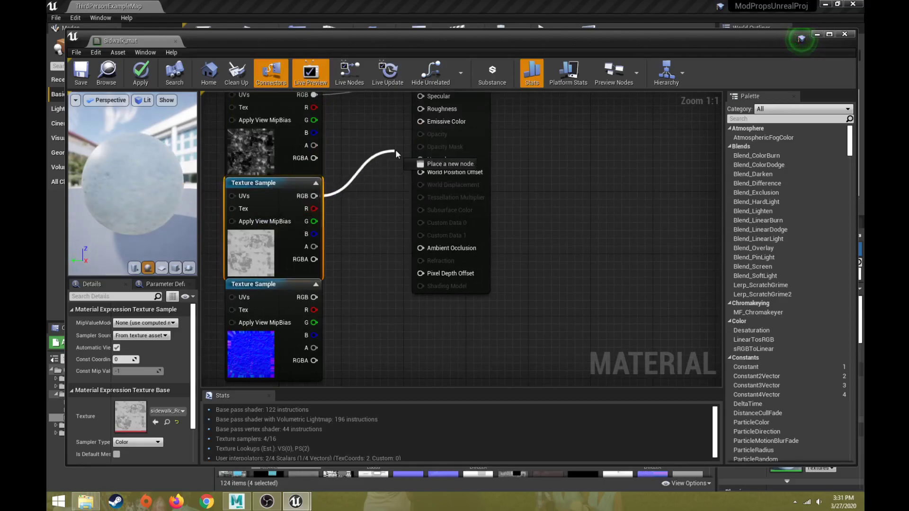
{"action": "left_click_drag", "start_coordinate": [417, 119], "coordinate": [420, 109]}
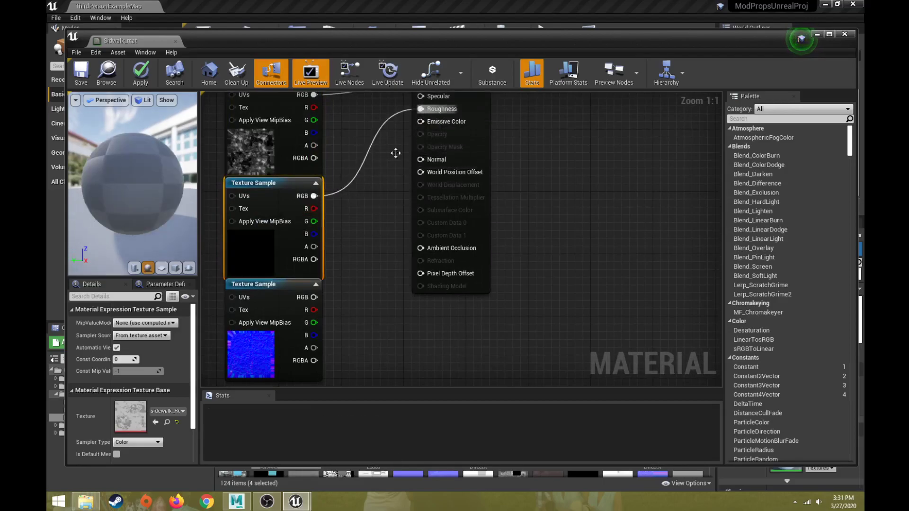
Connect the normal sample's RGB output to the Normal input of Sidwalk_mat.
{"action": "left_click", "coordinate": [303, 284]}
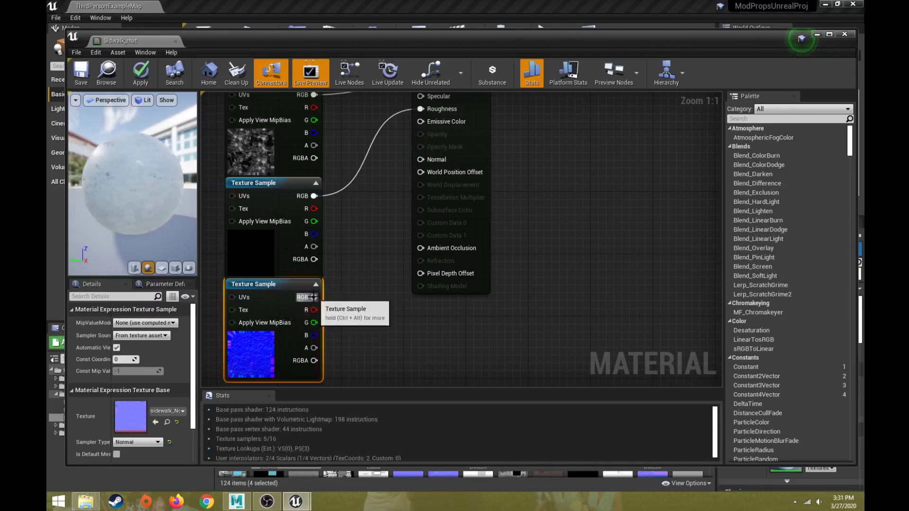
{"action": "left_click_drag", "start_coordinate": [314, 297], "coordinate": [423, 161]}
{"action": "right_click_drag", "start_coordinate": [374, 163], "coordinate": [405, 257]}
{"action": "left_click", "coordinate": [488, 151]}
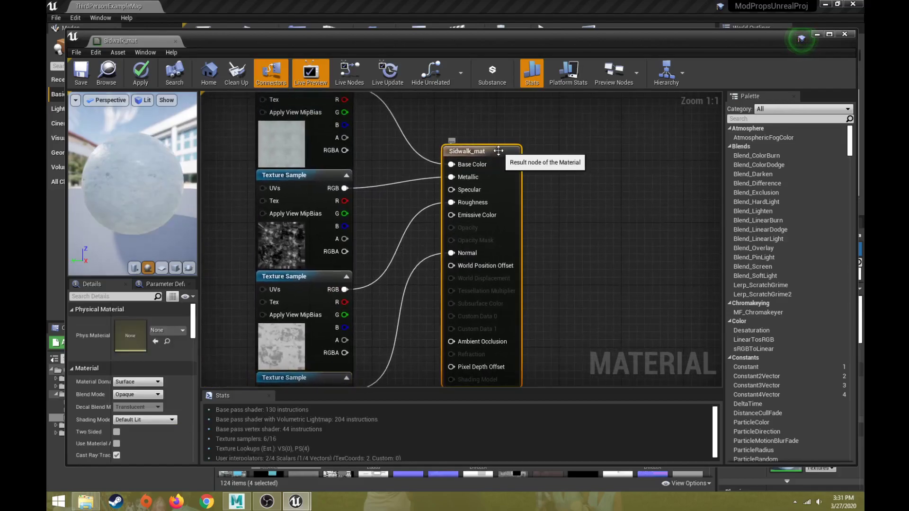
Preview the sidewalk material on a cube and save Sidwalk_mat.
{"action": "left_click_drag", "start_coordinate": [133, 171], "coordinate": [105, 175]}
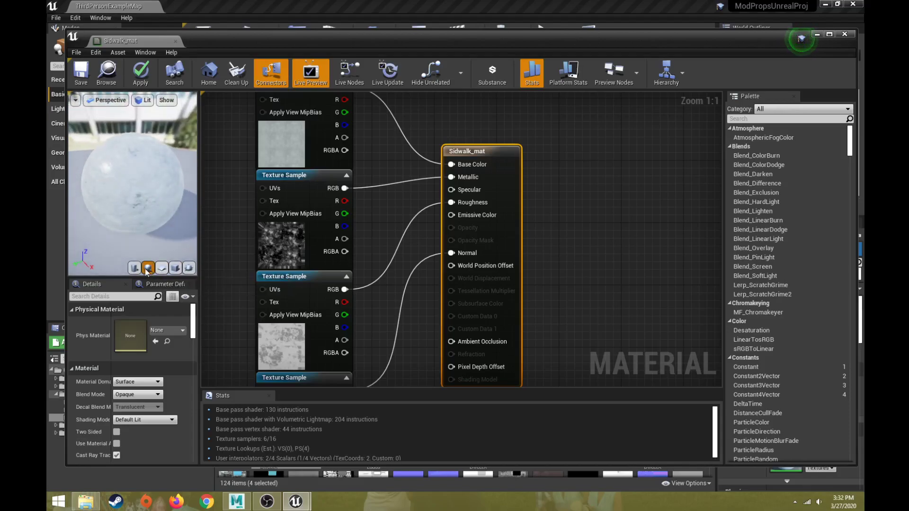
{"action": "left_click", "coordinate": [176, 267]}
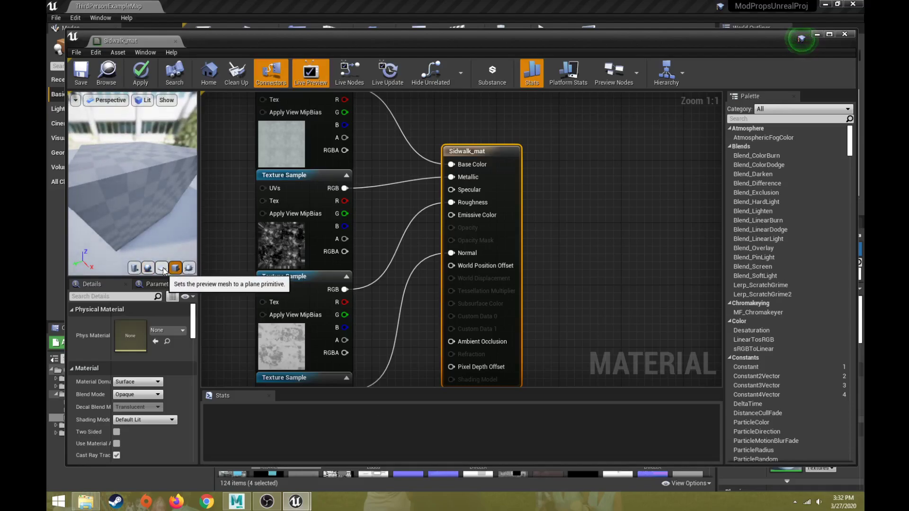
{"action": "left_click_drag", "start_coordinate": [142, 209], "coordinate": [122, 204]}
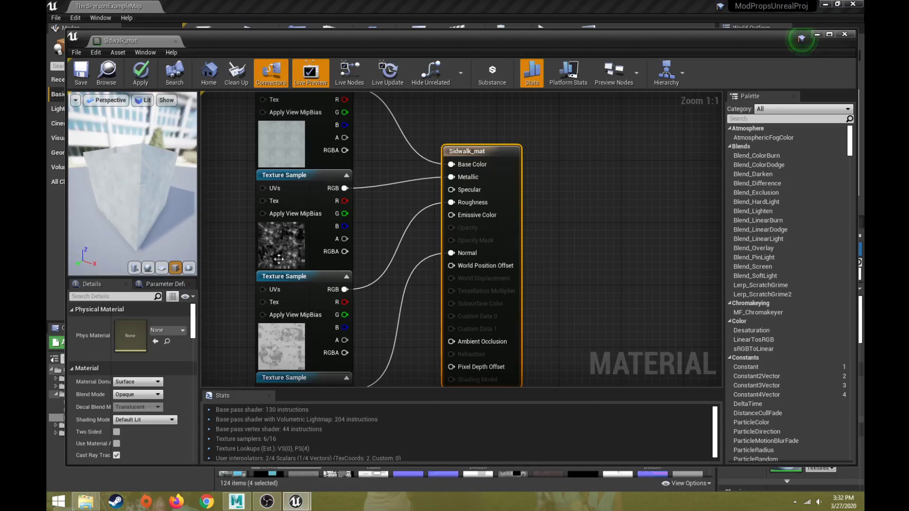
{"action": "scroll", "coordinate": [430, 259], "scroll_direction": "down", "scroll_amount": 3}
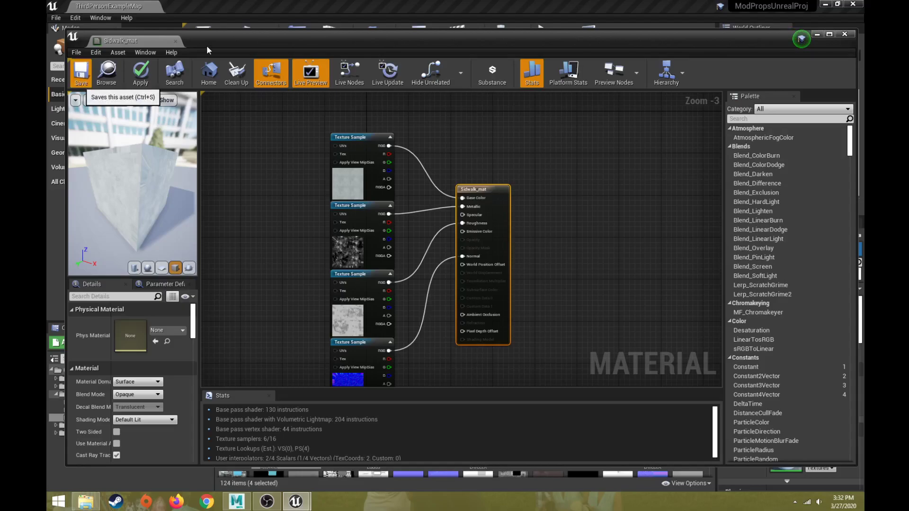
{"action": "key", "text": "ctrl+s"}
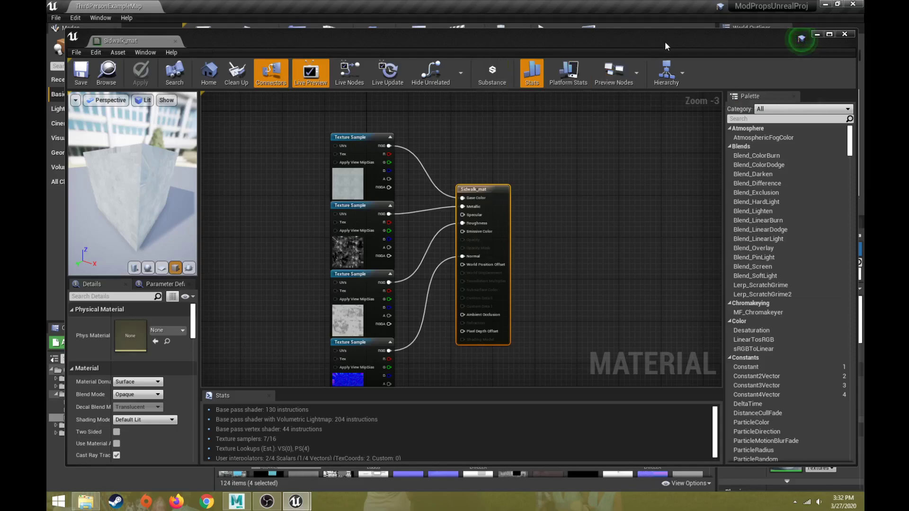
Uncover the level viewport and examine the textured SidewalkStraight_2 slab up close and from farther away.
{"action": "left_click_drag", "start_coordinate": [664, 41], "coordinate": [661, 366]}
{"action": "right_click_drag", "start_coordinate": [439, 207], "coordinate": [526, 211]}
{"action": "key", "text": "w"}
{"action": "key", "text": "a"}
{"action": "left_click_drag", "start_coordinate": [430, 206], "coordinate": [419, 204]}
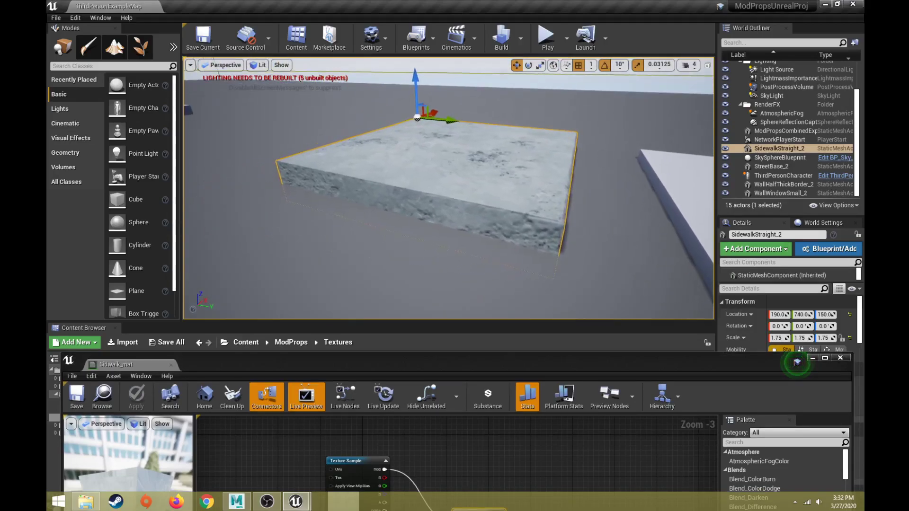
{"action": "right_click_drag", "start_coordinate": [419, 204], "coordinate": [553, 232]}
{"action": "key", "text": "w"}
{"action": "key", "text": "w"}
{"action": "key", "text": "w"}
{"action": "key", "text": "w"}
{"action": "key", "text": "w"}
{"action": "mouse_move", "coordinate": [331, 272]}
{"action": "right_mouse_down"}
{"action": "mouse_move", "coordinate": [378, 242]}
{"action": "mouse_move", "coordinate": [327, 260]}
{"action": "mouse_move", "coordinate": [332, 272]}
{"action": "right_mouse_up"}
{"action": "key", "text": "s"}
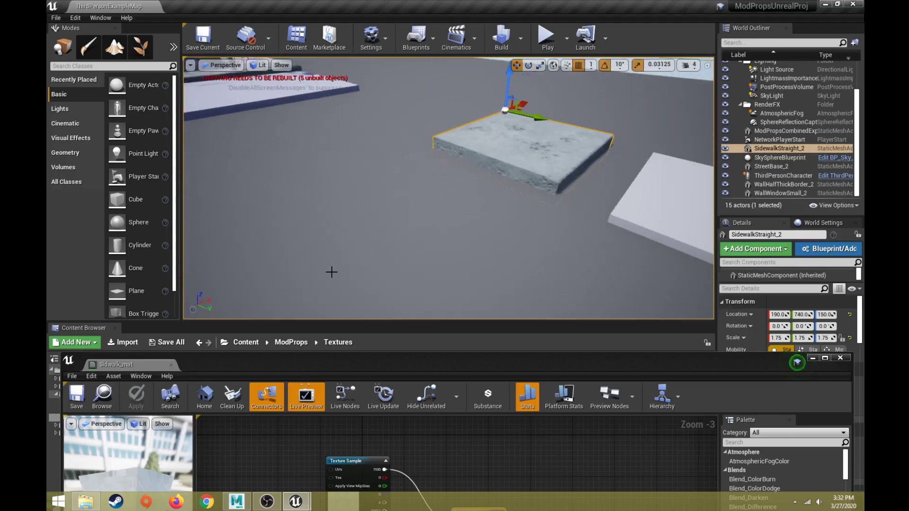
Close the Sidwalk_mat editor and open the SidewalkStraight_2 static mesh from the ModProps Meshes folder.
{"action": "left_click", "coordinate": [838, 358]}
{"action": "left_click", "coordinate": [84, 410]}
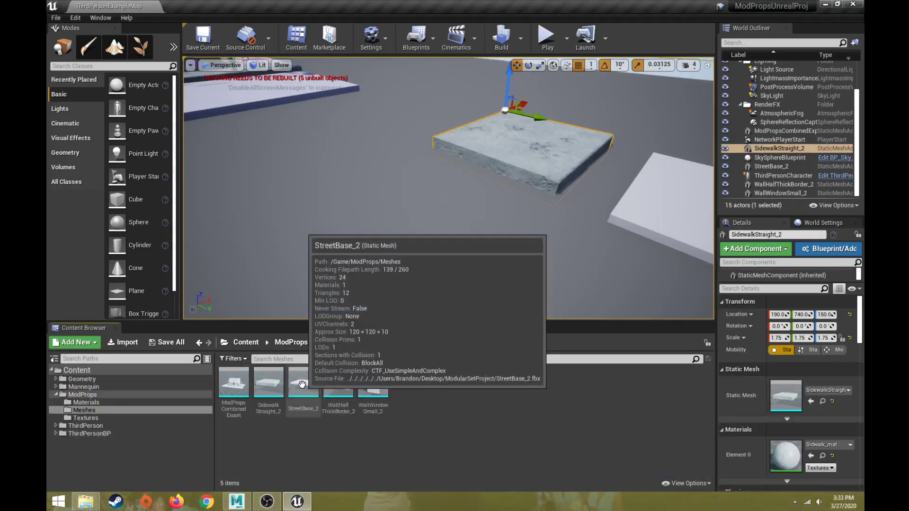
{"action": "double_click", "coordinate": [266, 379]}
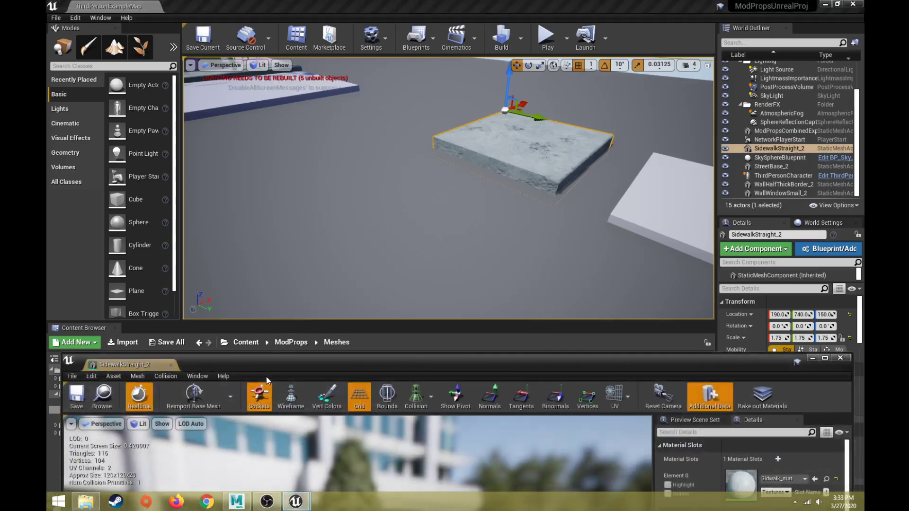
Bring the SidewalkStraight_2 mesh editor fully into view and choose Sidwalk_mat for its Element 0 material slot.
{"action": "left_click_drag", "start_coordinate": [318, 362], "coordinate": [323, 38]}
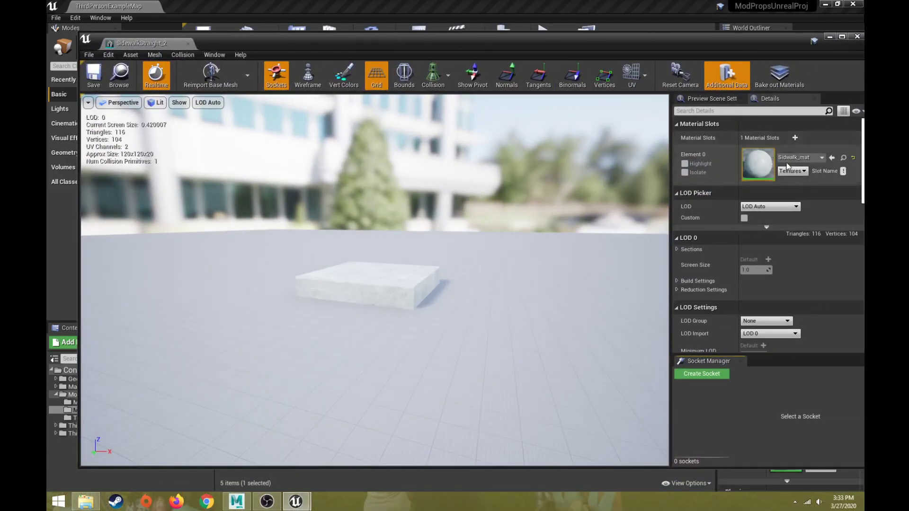
{"action": "left_click", "coordinate": [802, 158]}
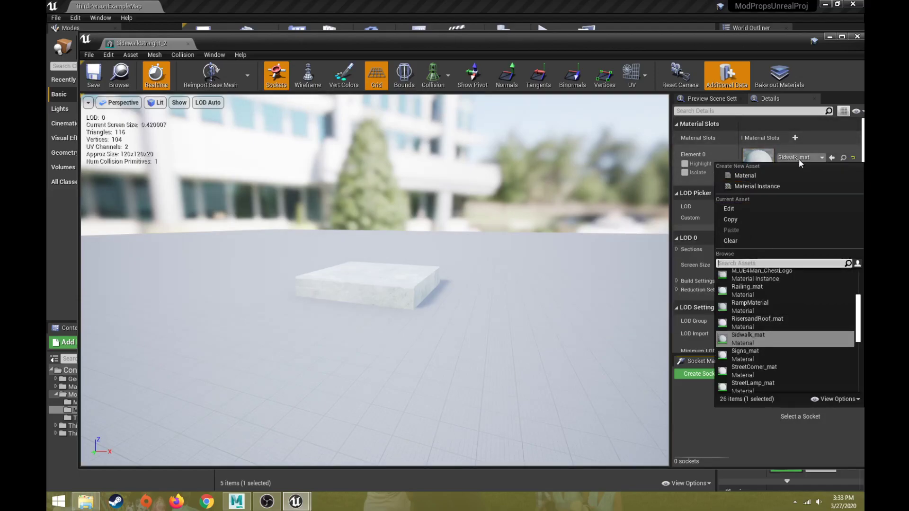
{"action": "left_click", "coordinate": [755, 336]}
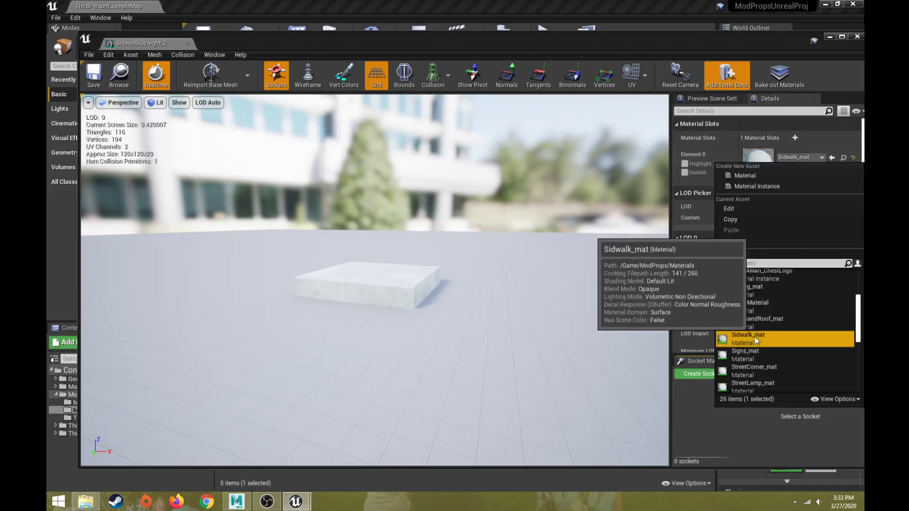
Close the SidewalkStraight_2 mesh editor and examine the slab's textured edge and the street scene in the level.
{"action": "left_click", "coordinate": [225, 40]}
{"action": "left_click", "coordinate": [856, 37]}
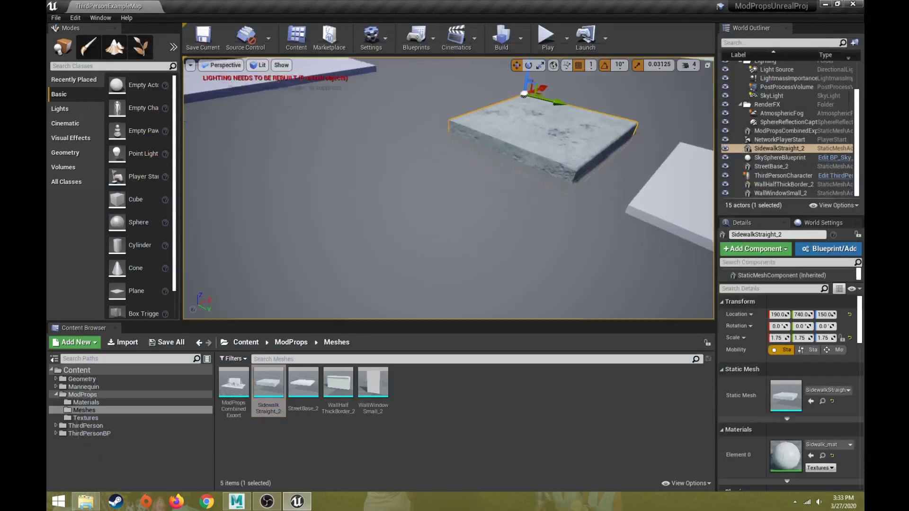
{"action": "right_click_drag", "start_coordinate": [449, 188], "coordinate": [449, 218]}
{"action": "key", "text": "w"}
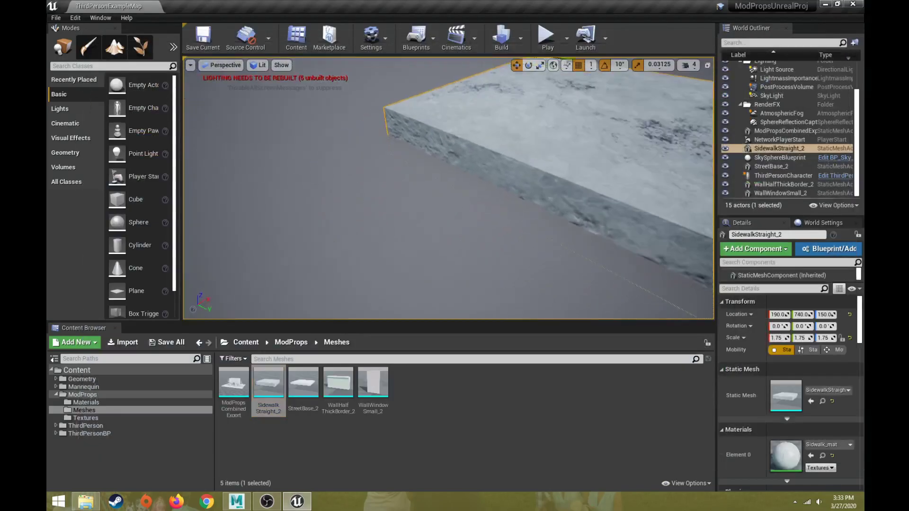
{"action": "right_click_drag", "start_coordinate": [449, 188], "coordinate": [406, 344]}
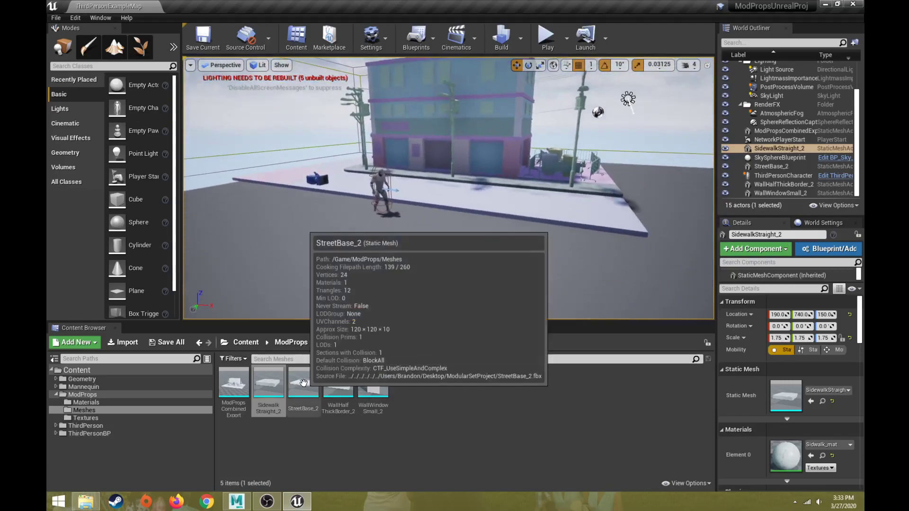
Open StreetPlain_mat from the ModProps Materials folder and delete its Param color node.
{"action": "left_click", "coordinate": [85, 403]}
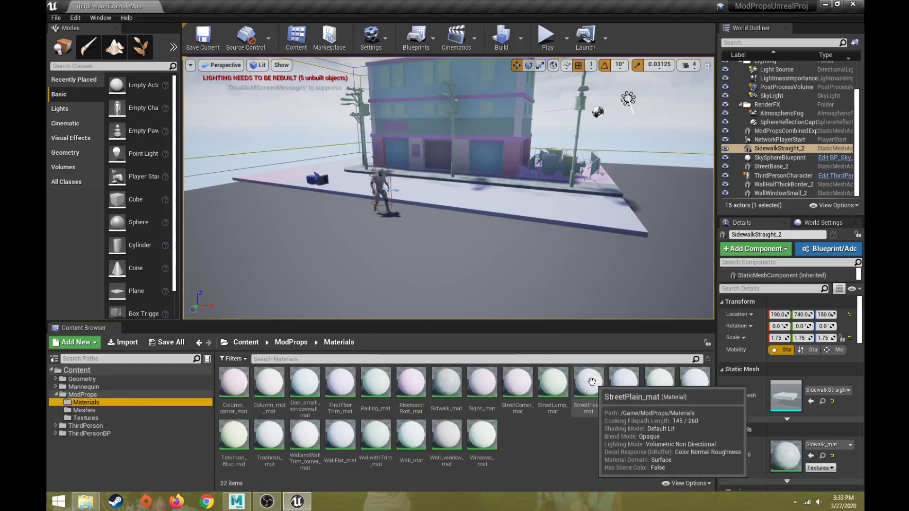
{"action": "double_click", "coordinate": [582, 391]}
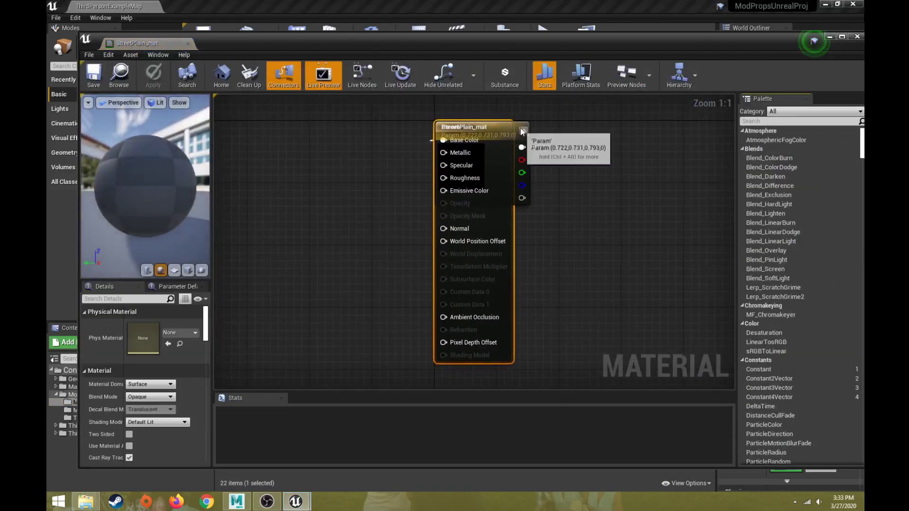
{"action": "left_click_drag", "start_coordinate": [514, 127], "coordinate": [359, 128]}
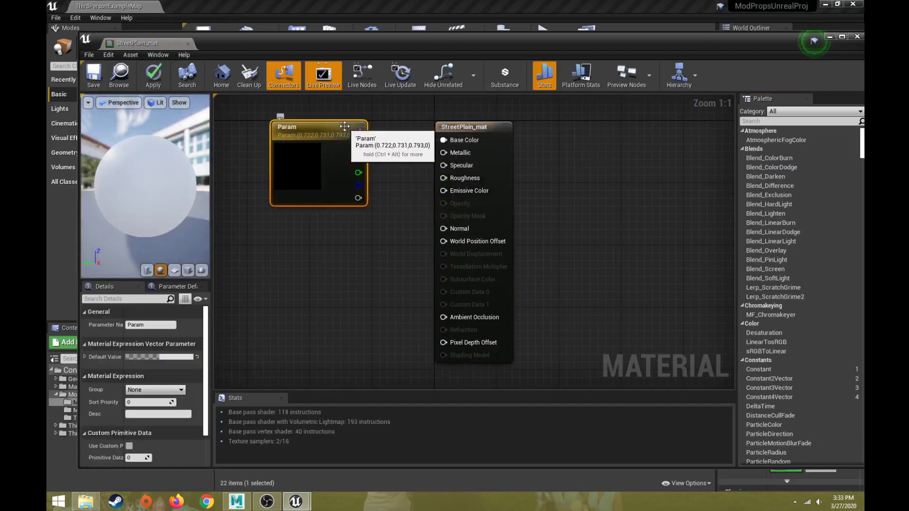
{"action": "left_click", "coordinate": [345, 127]}
{"action": "key", "text": "BackSpace"}
{"action": "left_click", "coordinate": [360, 118]}
{"action": "left_click", "coordinate": [359, 123]}
{"action": "key", "text": "Delete"}
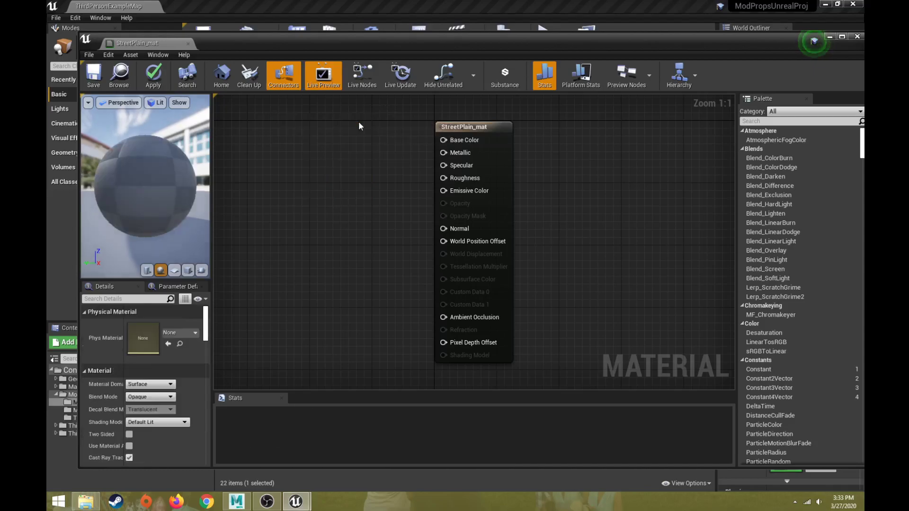
Add the street_Base_Color, street_Metallic, street_Normal_DirectX and street_Roughness textures from the Textures folder to the StreetPlain_mat graph.
{"action": "left_click_drag", "start_coordinate": [207, 42], "coordinate": [469, 480]}
{"action": "left_click", "coordinate": [84, 418]}
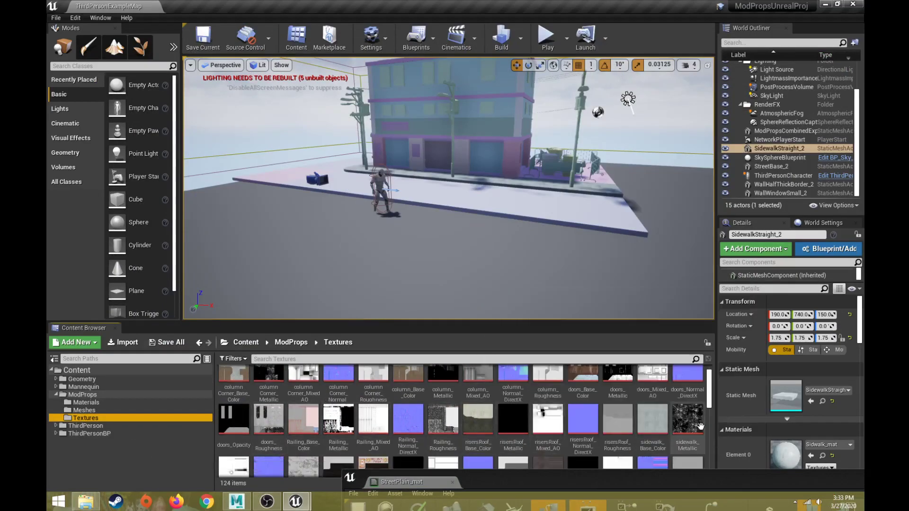
{"action": "left_click_drag", "start_coordinate": [710, 408], "coordinate": [708, 443]}
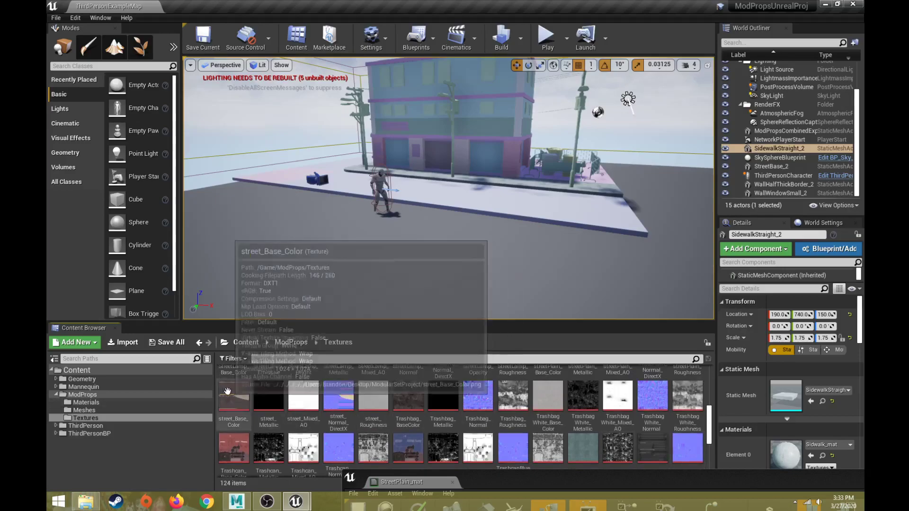
{"action": "left_click", "coordinate": [236, 397]}
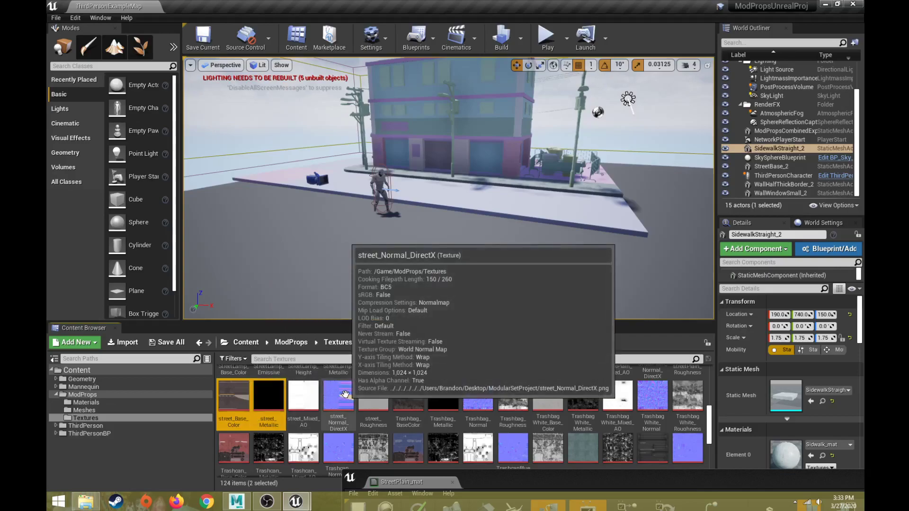
{"action": "left_click", "coordinate": [344, 394], "text": "ctrl"}
{"action": "left_click", "coordinate": [373, 395], "text": "ctrl"}
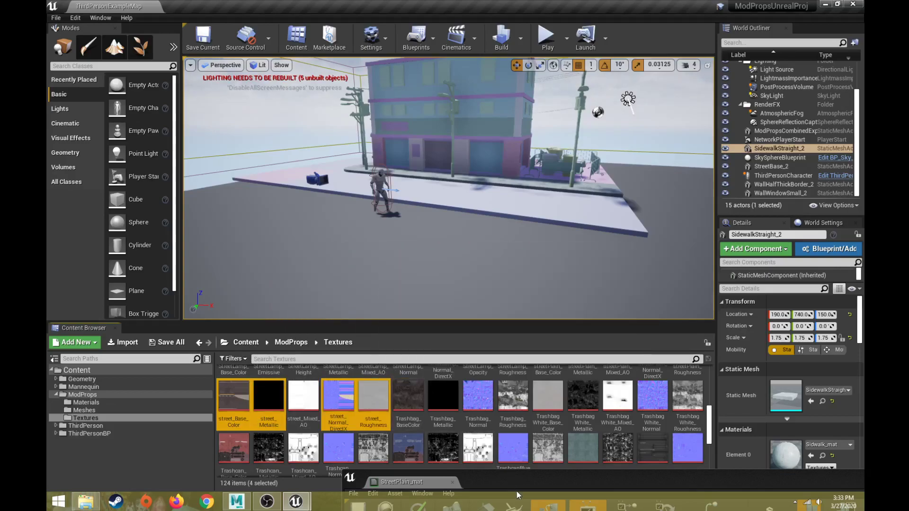
{"action": "left_click_drag", "start_coordinate": [518, 486], "coordinate": [592, 143]}
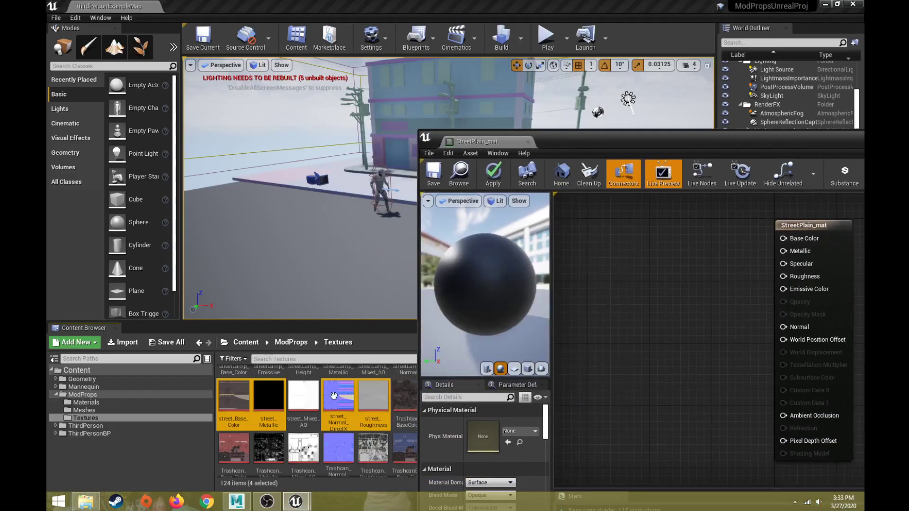
{"action": "left_click_drag", "start_coordinate": [334, 396], "coordinate": [630, 238]}
{"action": "left_click_drag", "start_coordinate": [714, 136], "coordinate": [350, 30]}
Stack the street texture samples in a column as base color, metallic, roughness and normal, with the StreetPlain_mat result node beside them.
{"action": "left_click", "coordinate": [275, 146]}
{"action": "left_click_drag", "start_coordinate": [296, 138], "coordinate": [237, 88]}
{"action": "left_click_drag", "start_coordinate": [334, 180], "coordinate": [260, 194]}
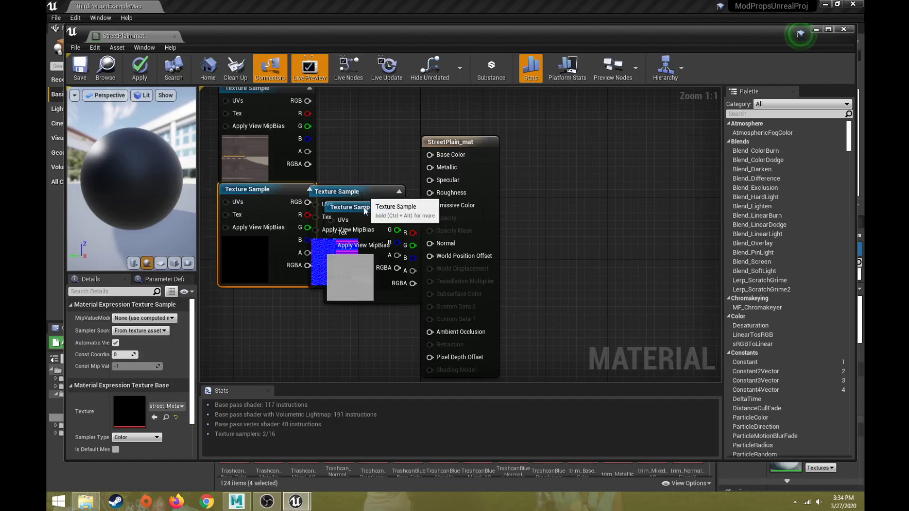
{"action": "left_click_drag", "start_coordinate": [365, 194], "coordinate": [383, 317]}
{"action": "left_click_drag", "start_coordinate": [380, 210], "coordinate": [269, 294]}
{"action": "left_click_drag", "start_coordinate": [365, 315], "coordinate": [298, 284]}
{"action": "right_click_drag", "start_coordinate": [344, 181], "coordinate": [346, 242]}
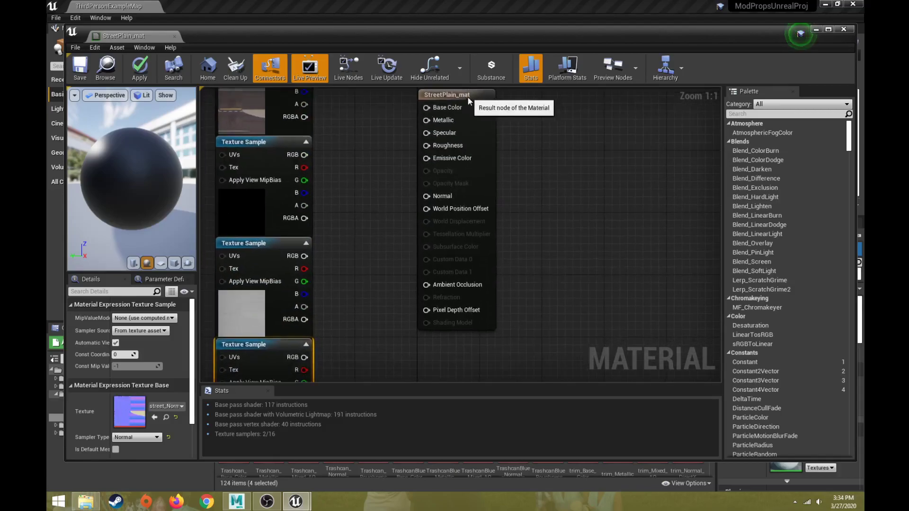
{"action": "left_click_drag", "start_coordinate": [467, 101], "coordinate": [453, 139]}
{"action": "right_click_drag", "start_coordinate": [345, 191], "coordinate": [329, 247]}
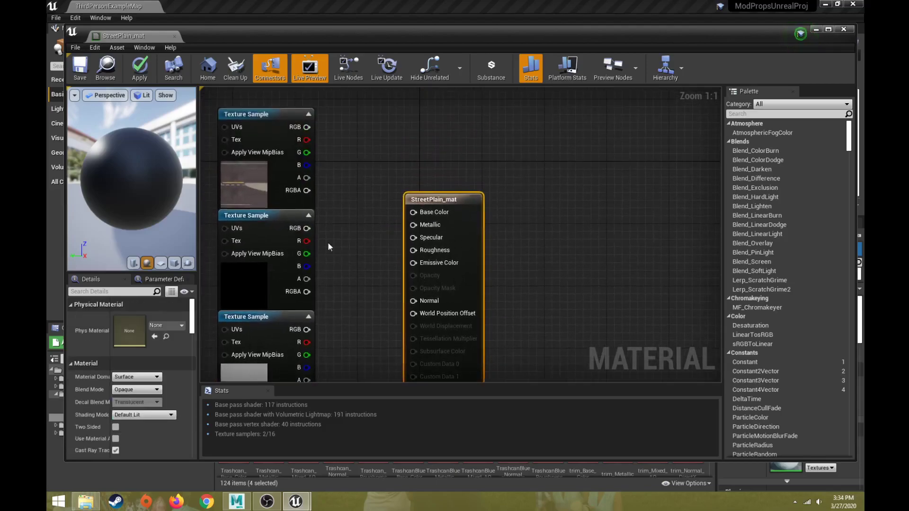
Connect the RGB outputs of the four street texture samples to Base Color, Metallic, Roughness and Normal on StreetPlain_mat.
{"action": "left_click", "coordinate": [254, 115]}
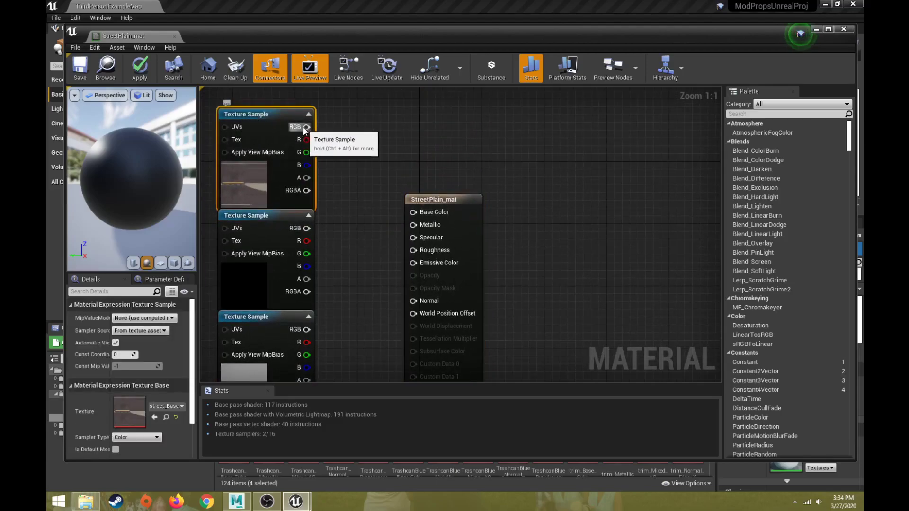
{"action": "left_click_drag", "start_coordinate": [415, 215], "coordinate": [414, 213]}
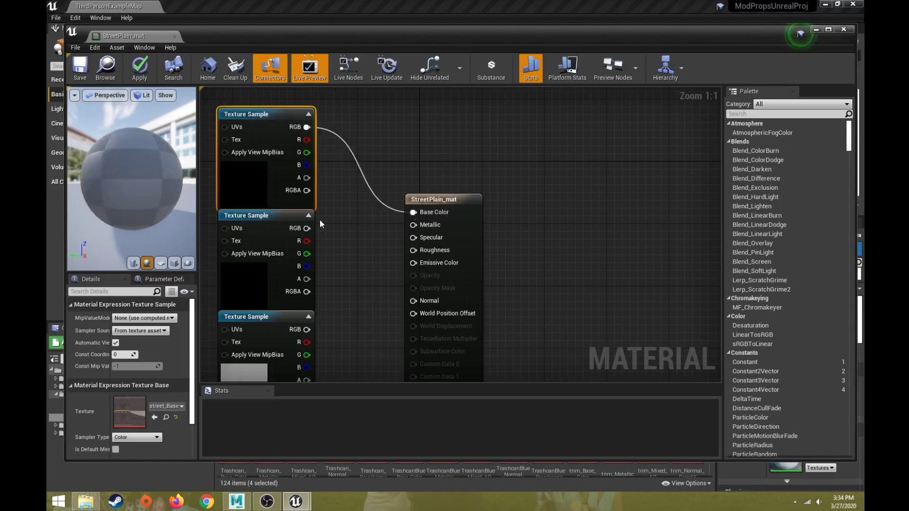
{"action": "left_click_drag", "start_coordinate": [306, 228], "coordinate": [413, 227]}
{"action": "right_click_drag", "start_coordinate": [359, 260], "coordinate": [267, 176]}
{"action": "right_click_drag", "start_coordinate": [380, 250], "coordinate": [444, 246]}
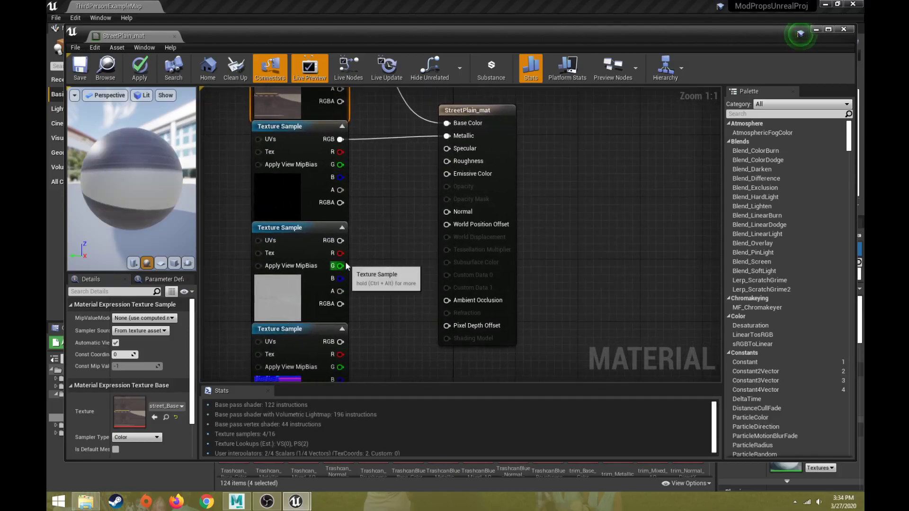
{"action": "left_click_drag", "start_coordinate": [374, 243], "coordinate": [447, 161]}
{"action": "right_click_drag", "start_coordinate": [406, 312], "coordinate": [396, 254]}
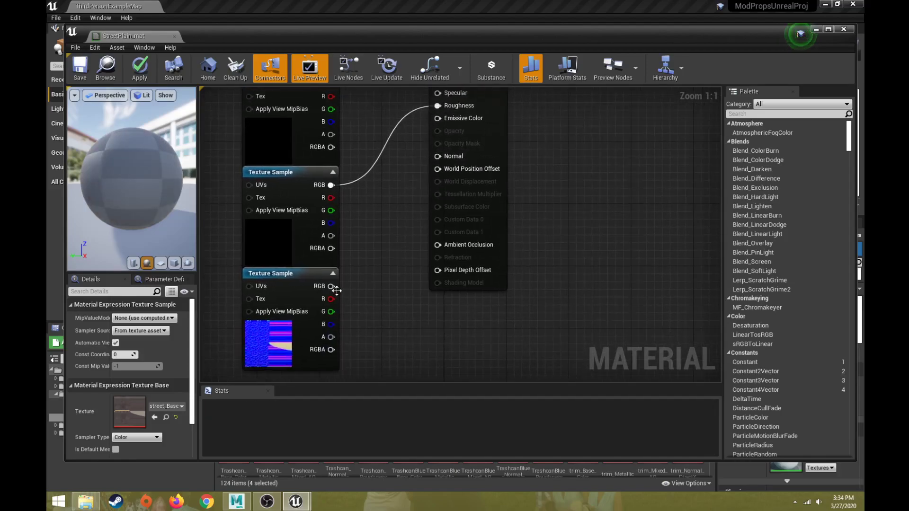
{"action": "left_click_drag", "start_coordinate": [332, 290], "coordinate": [438, 158]}
Save StreetPlain_mat and close its editor.
{"action": "scroll", "coordinate": [389, 258], "scroll_direction": "down", "scroll_amount": 4}
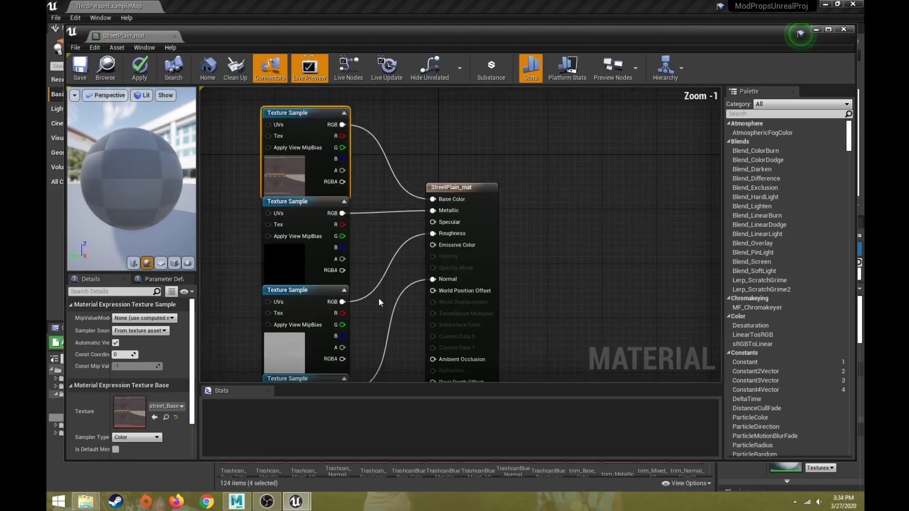
{"action": "left_click", "coordinate": [79, 73]}
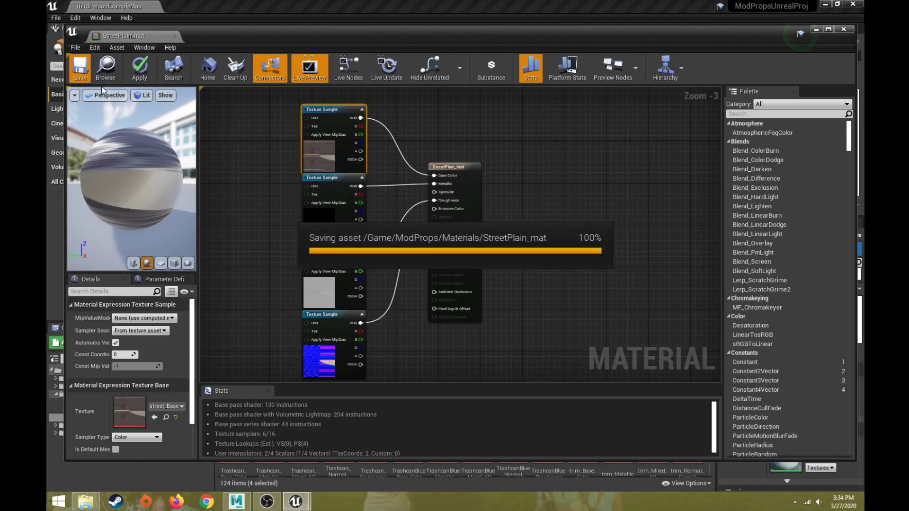
{"action": "left_click", "coordinate": [846, 31]}
Examine the textured street slab beside the sidewalk in the level and select StreetBase_2.
{"action": "mouse_move", "coordinate": [530, 232]}
{"action": "right_mouse_down"}
{"action": "mouse_move", "coordinate": [523, 256]}
{"action": "mouse_move", "coordinate": [573, 289]}
{"action": "mouse_move", "coordinate": [501, 237]}
{"action": "mouse_move", "coordinate": [402, 204]}
{"action": "mouse_move", "coordinate": [527, 229]}
{"action": "right_mouse_up"}
{"action": "key", "text": "w"}
{"action": "key", "text": "s"}
{"action": "right_click_drag", "start_coordinate": [518, 194], "coordinate": [489, 168]}
{"action": "right_click_drag", "start_coordinate": [472, 203], "coordinate": [473, 203]}
{"action": "left_click", "coordinate": [324, 148]}
{"action": "right_click_drag", "start_coordinate": [323, 148], "coordinate": [320, 165]}
Show the ModProps Materials folder and select the WallWindowSmall_2 wall piece in the level.
{"action": "left_click", "coordinate": [103, 404]}
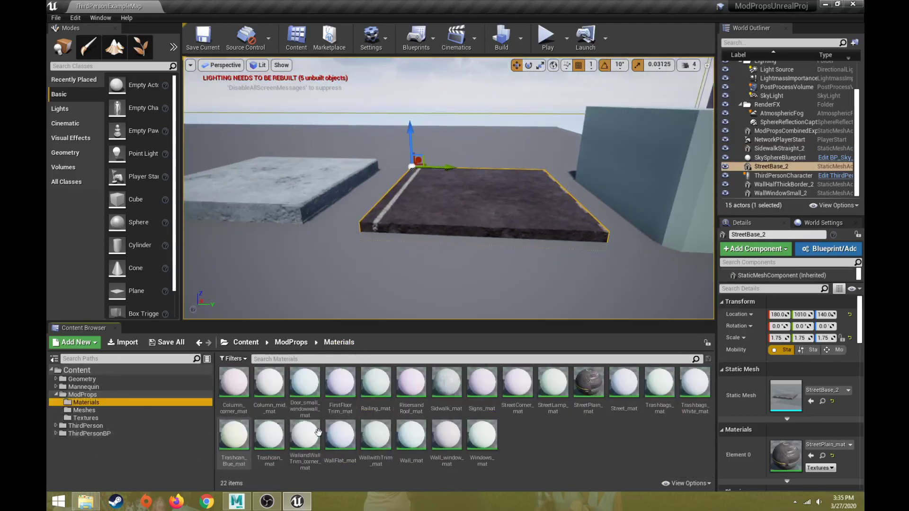
{"action": "left_click", "coordinate": [550, 438]}
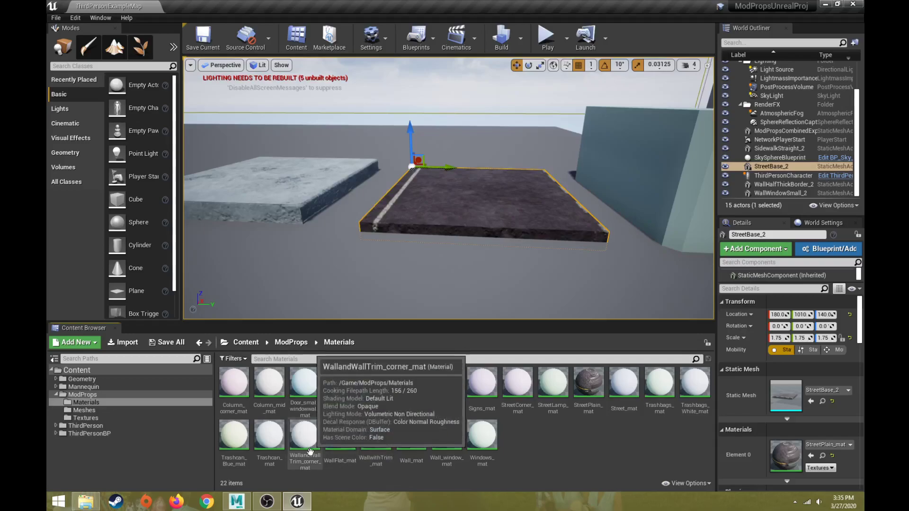
{"action": "right_click_drag", "start_coordinate": [530, 236], "coordinate": [521, 232]}
{"action": "left_click", "coordinate": [530, 204]}
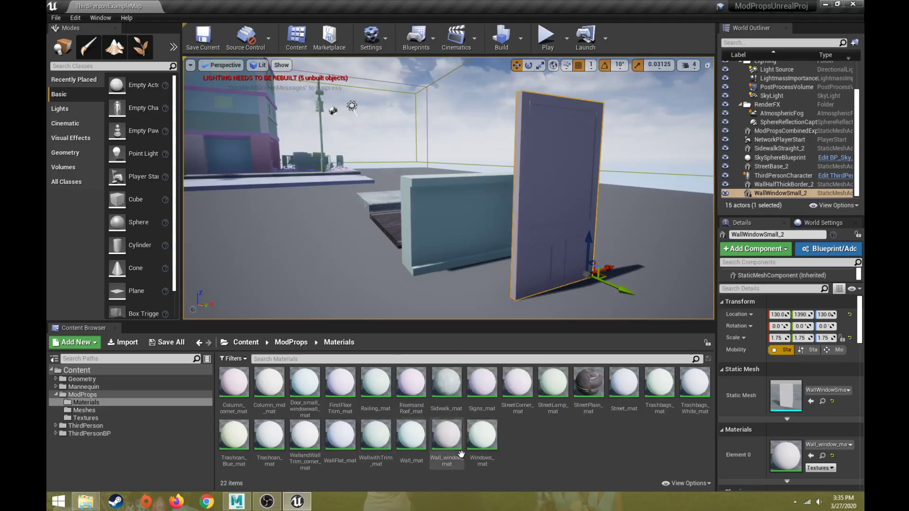
Open Wall_window_mat and delete its Param color node.
{"action": "double_click", "coordinate": [448, 435]}
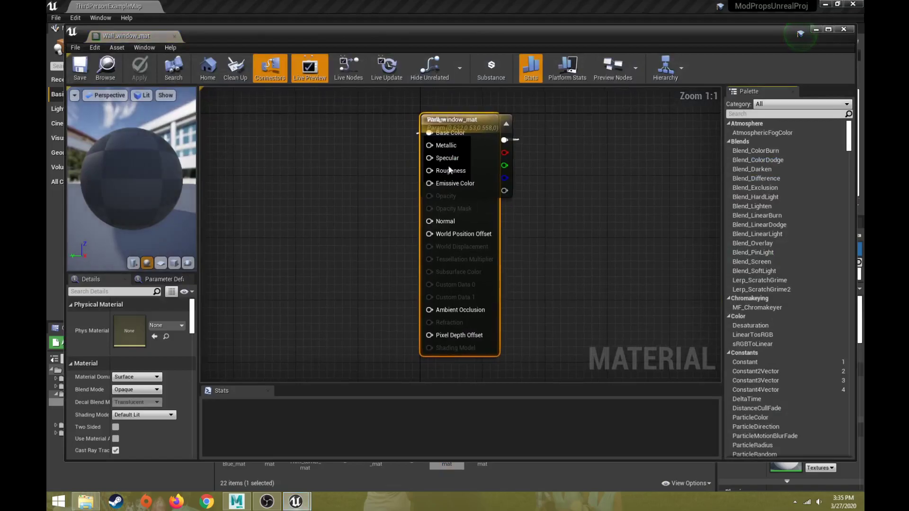
{"action": "left_click_drag", "start_coordinate": [506, 117], "coordinate": [293, 128]}
{"action": "key", "text": "Delete"}
{"action": "right_click_drag", "start_coordinate": [295, 172], "coordinate": [344, 170]}
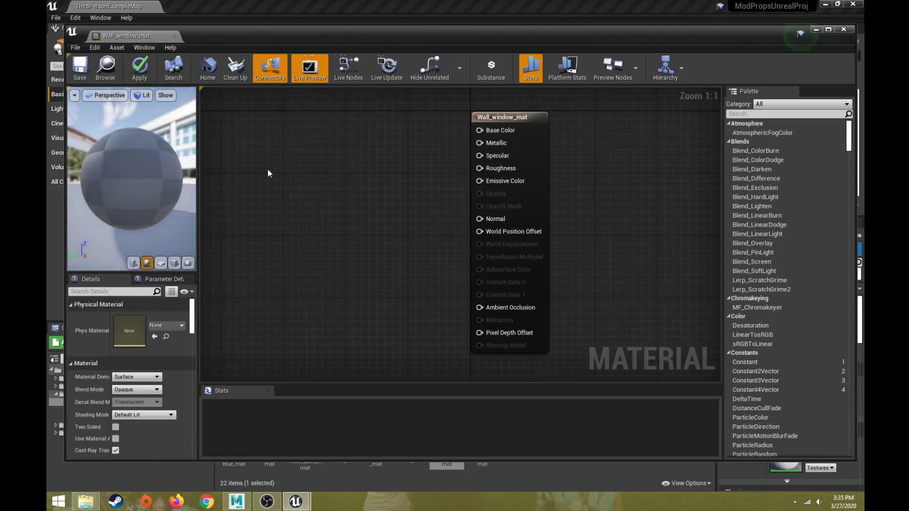
Add the wallwindow Base_Color, Metallic, Normal_DirectX, Opacity and Roughness textures from the Textures folder to the Wall_window_mat graph.
{"action": "left_click_drag", "start_coordinate": [240, 31], "coordinate": [626, 484]}
{"action": "left_click", "coordinate": [83, 419]}
{"action": "left_click_drag", "start_coordinate": [709, 402], "coordinate": [711, 476]}
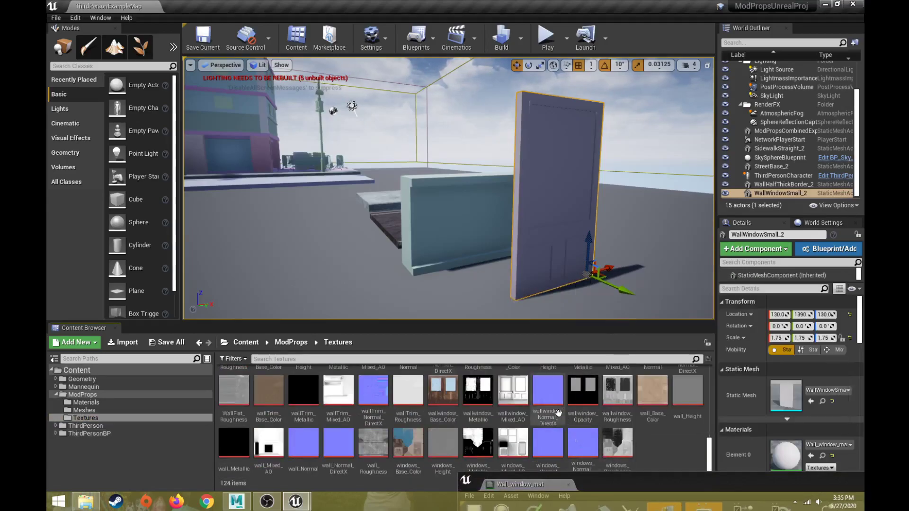
{"action": "left_click", "coordinate": [444, 392]}
{"action": "left_click", "coordinate": [478, 391], "text": "ctrl"}
{"action": "left_click", "coordinate": [542, 388], "text": "ctrl"}
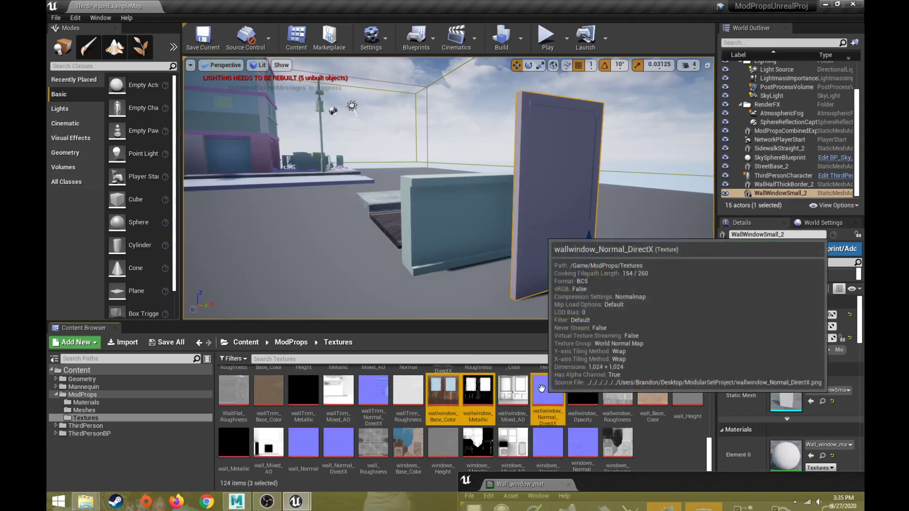
{"action": "left_click", "coordinate": [588, 387], "text": "ctrl"}
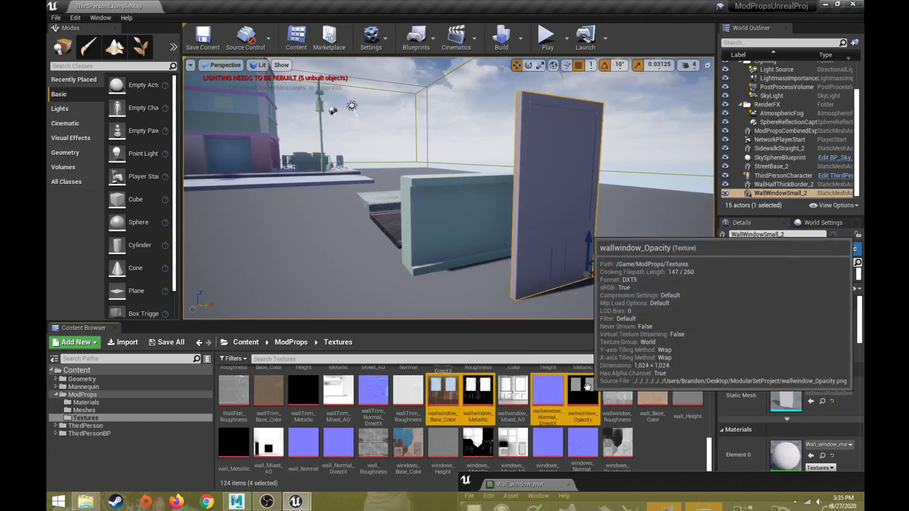
{"action": "left_click", "coordinate": [620, 391], "text": "ctrl"}
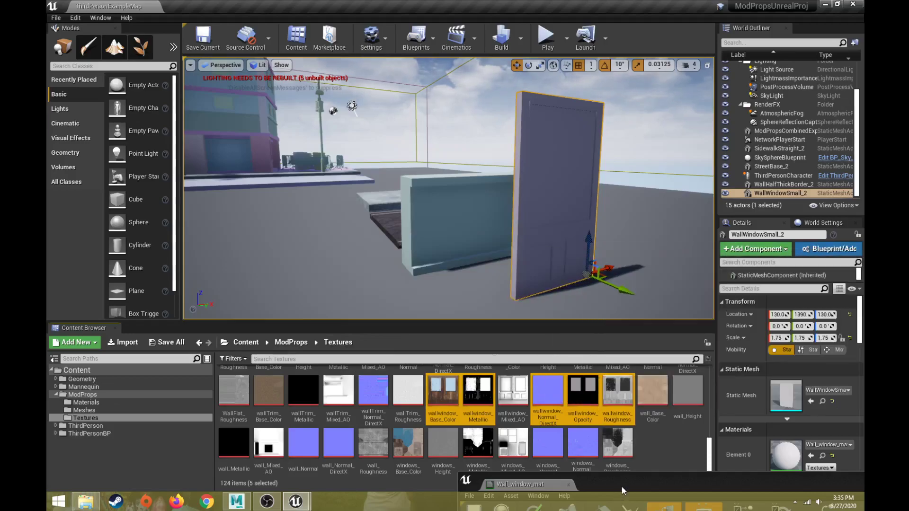
{"action": "left_click_drag", "start_coordinate": [626, 487], "coordinate": [730, 157]}
{"action": "left_click_drag", "start_coordinate": [444, 391], "coordinate": [744, 243]}
{"action": "left_click_drag", "start_coordinate": [806, 151], "coordinate": [299, 27]}
Separate the overlapping wallwindow samples and stack base color, metallic and roughness in a column.
{"action": "left_click_drag", "start_coordinate": [258, 125], "coordinate": [274, 140]}
{"action": "left_click_drag", "start_coordinate": [279, 266], "coordinate": [418, 229]}
{"action": "left_click_drag", "start_coordinate": [330, 270], "coordinate": [412, 194]}
{"action": "right_click", "coordinate": [337, 293]}
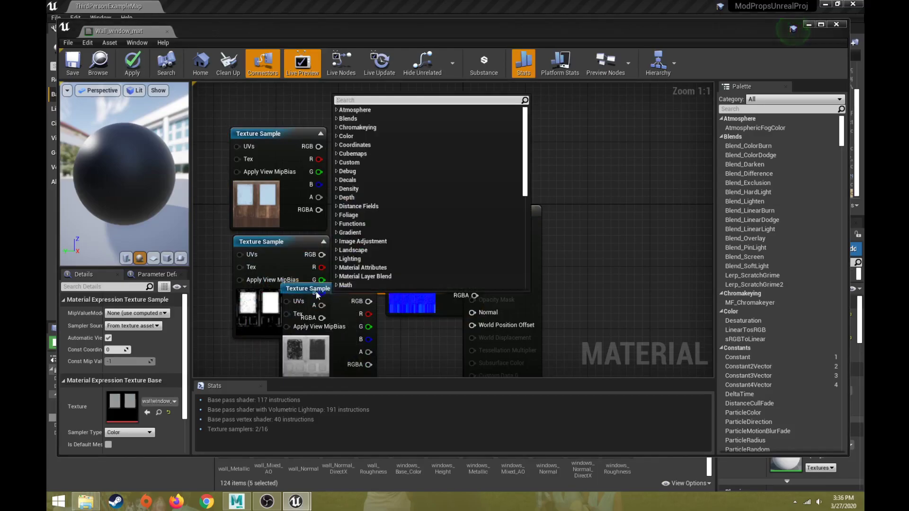
{"action": "left_click_drag", "start_coordinate": [316, 295], "coordinate": [291, 348]}
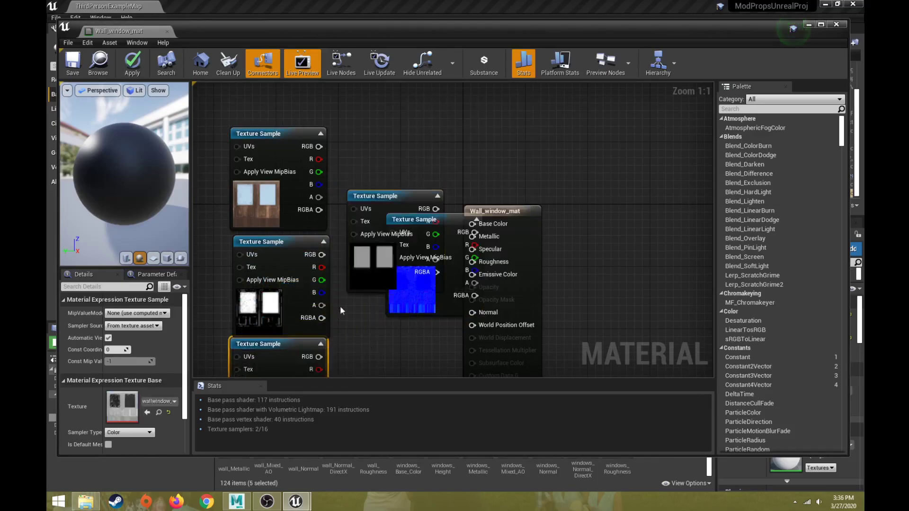
Place the wallwindow normal sample below the roughness sample, with the opacity sample beneath it.
{"action": "right_click_drag", "start_coordinate": [352, 286], "coordinate": [363, 158]}
{"action": "left_click_drag", "start_coordinate": [418, 105], "coordinate": [440, 304]}
{"action": "left_click_drag", "start_coordinate": [442, 94], "coordinate": [287, 319]}
{"action": "right_click_drag", "start_coordinate": [406, 269], "coordinate": [446, 179]}
{"action": "left_click_drag", "start_coordinate": [447, 191], "coordinate": [390, 252]}
{"action": "left_click_drag", "start_coordinate": [336, 233], "coordinate": [452, 265]}
{"action": "left_click_drag", "start_coordinate": [382, 256], "coordinate": [374, 325]}
{"action": "left_click_drag", "start_coordinate": [471, 263], "coordinate": [354, 232]}
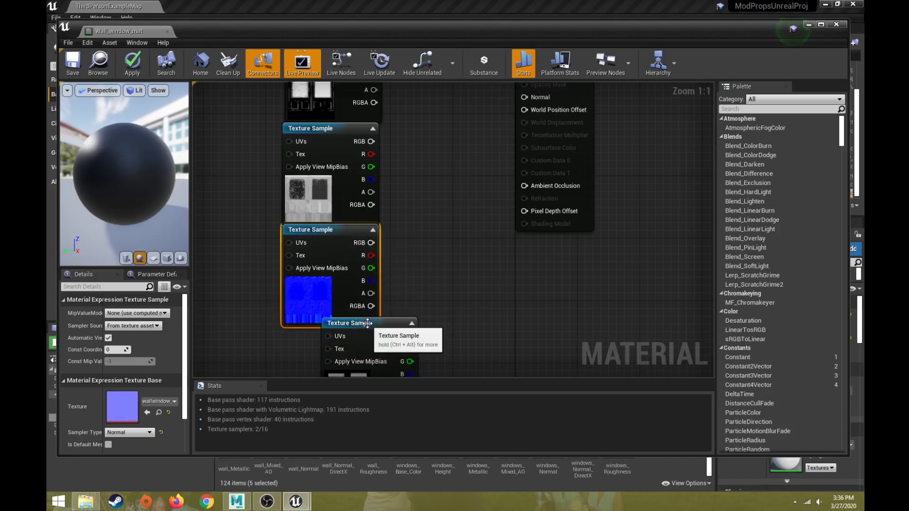
{"action": "left_click_drag", "start_coordinate": [368, 323], "coordinate": [329, 336]}
Connect the base color sample's RGB output to Base Color and the metallic sample's RGB output to Metallic.
{"action": "right_click_drag", "start_coordinate": [391, 191], "coordinate": [350, 347]}
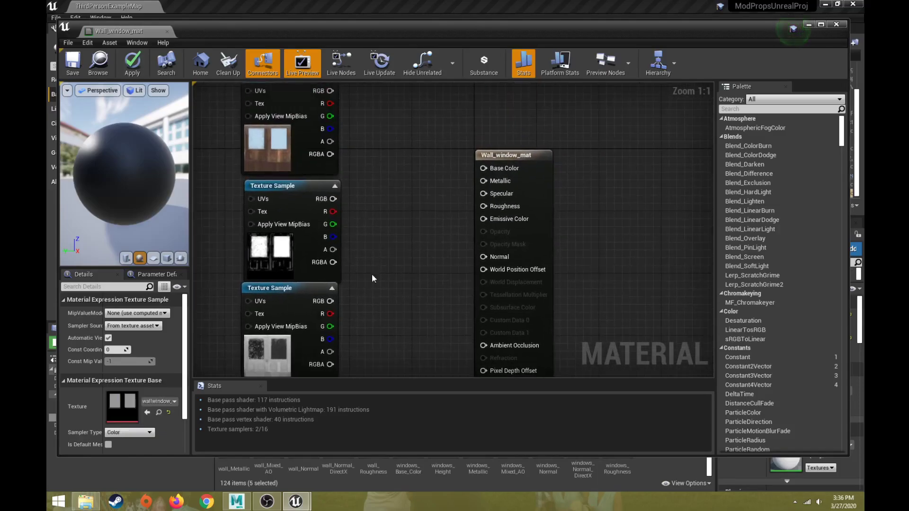
{"action": "right_click_drag", "start_coordinate": [373, 276], "coordinate": [353, 320]}
{"action": "left_click", "coordinate": [308, 131]}
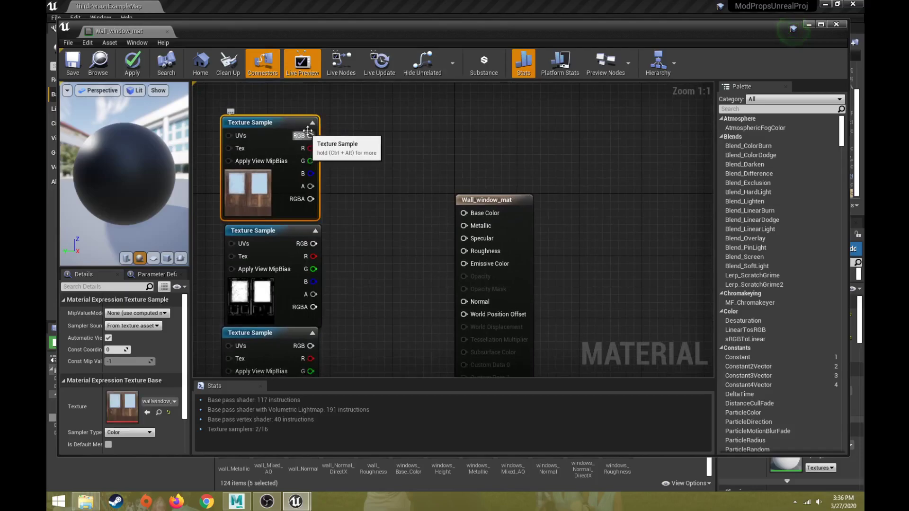
{"action": "left_click_drag", "start_coordinate": [470, 217], "coordinate": [467, 216]}
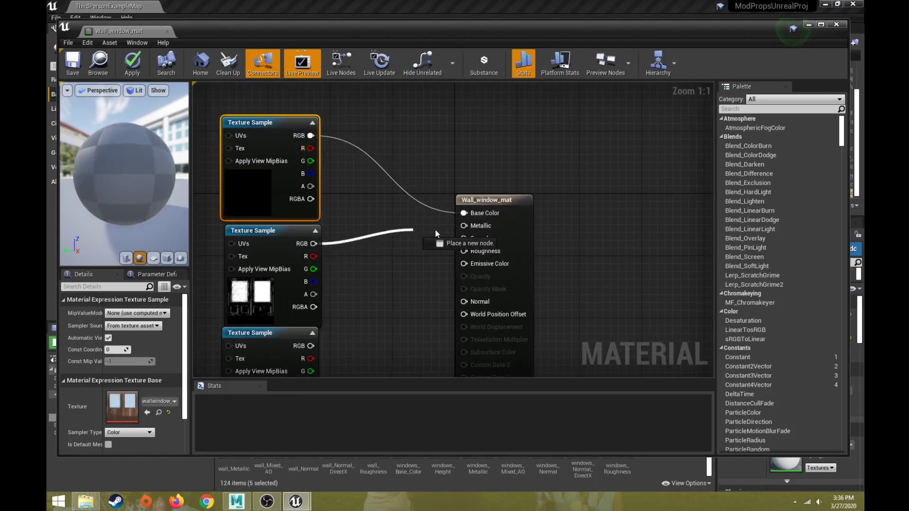
{"action": "left_click_drag", "start_coordinate": [463, 230], "coordinate": [464, 227]}
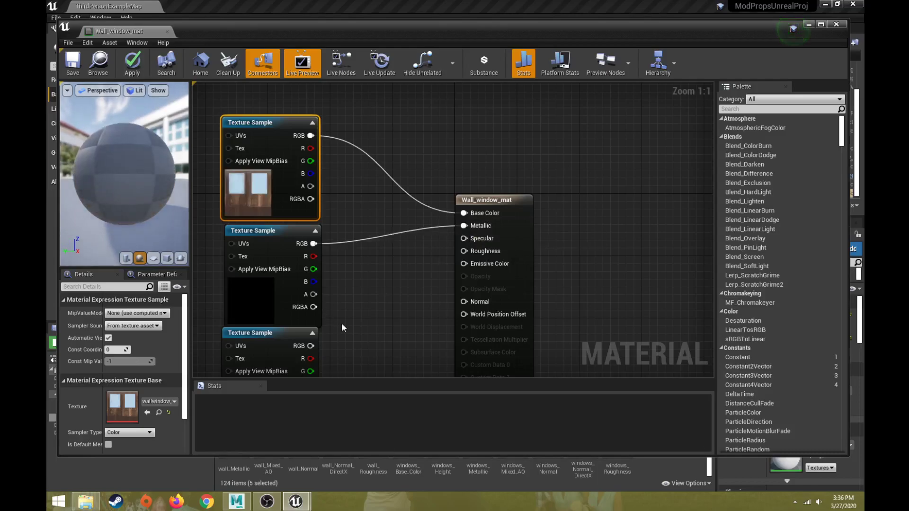
Connect the roughness sample's RGB output to Roughness and the normal sample's RGB output to Normal.
{"action": "right_click_drag", "start_coordinate": [344, 328], "coordinate": [339, 216]}
{"action": "left_click_drag", "start_coordinate": [311, 233], "coordinate": [463, 138]}
{"action": "right_click_drag", "start_coordinate": [315, 335], "coordinate": [302, 247]}
{"action": "left_click_drag", "start_coordinate": [302, 246], "coordinate": [449, 110]}
Swap the two lowest samples so the opacity sample sits directly below roughness and the normal sample beneath it.
{"action": "right_click_drag", "start_coordinate": [323, 342], "coordinate": [420, 271]}
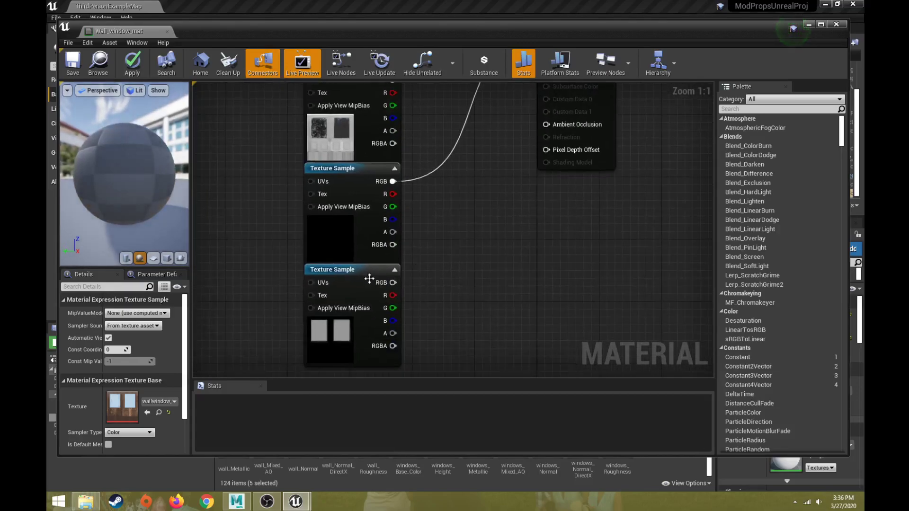
{"action": "left_click_drag", "start_coordinate": [379, 267], "coordinate": [352, 319]}
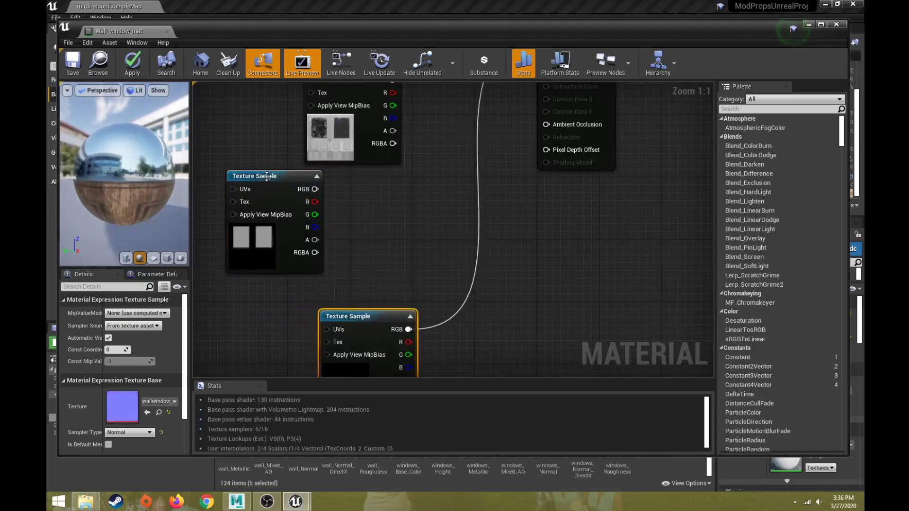
{"action": "left_click_drag", "start_coordinate": [266, 183], "coordinate": [343, 175]}
{"action": "left_click_drag", "start_coordinate": [365, 322], "coordinate": [343, 271]}
Connect the opacity sample's RGB output directly to the material's Opacity input.
{"action": "right_click_drag", "start_coordinate": [422, 183], "coordinate": [379, 295]}
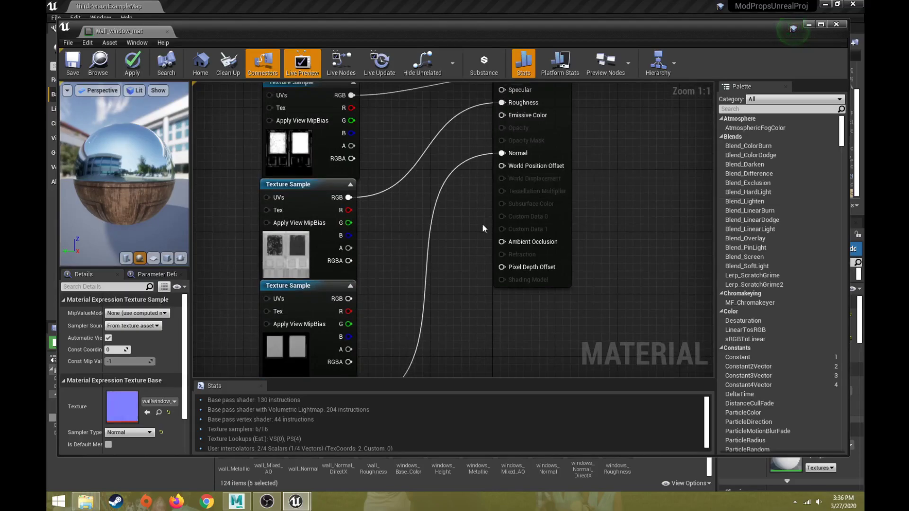
{"action": "left_click", "coordinate": [325, 301]}
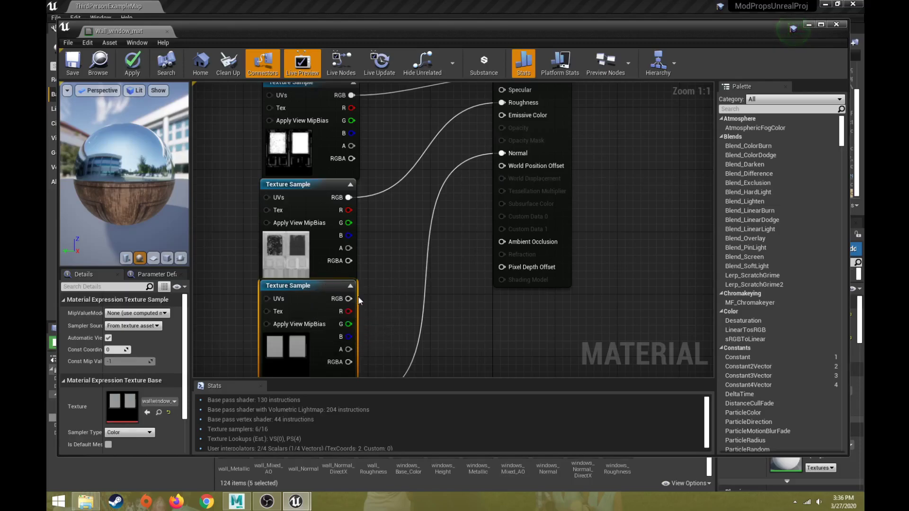
{"action": "left_click_drag", "start_coordinate": [349, 298], "coordinate": [507, 132]}
{"action": "right_click_drag", "start_coordinate": [486, 148], "coordinate": [454, 212]}
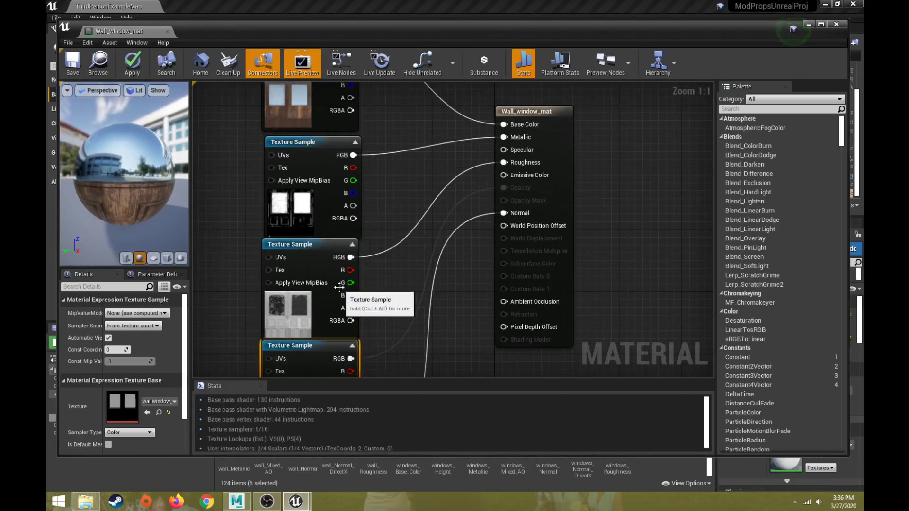
{"action": "right_click_drag", "start_coordinate": [339, 287], "coordinate": [339, 184]}
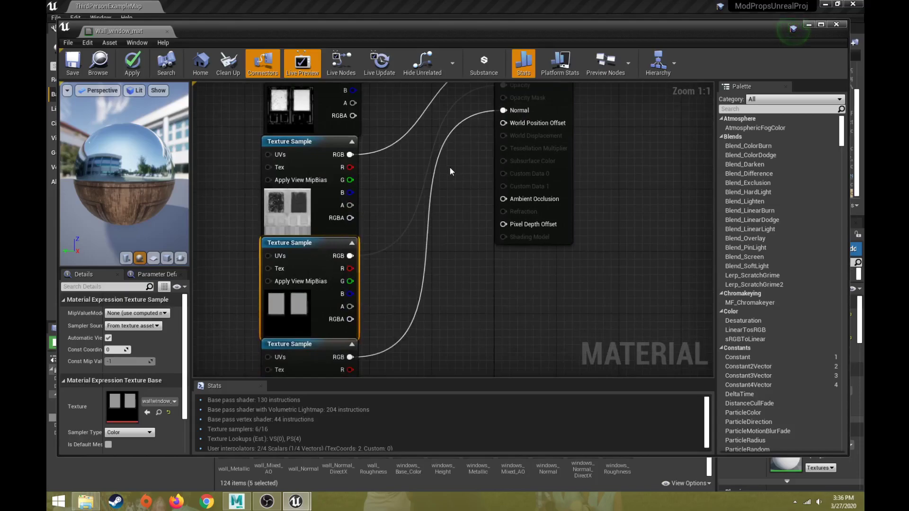
{"action": "right_click_drag", "start_coordinate": [408, 169], "coordinate": [371, 254]}
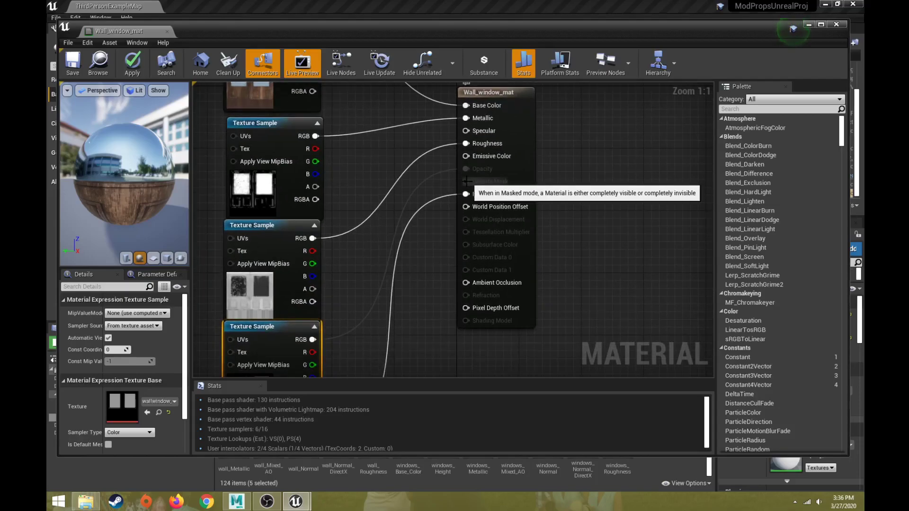
Set the Wall_window_mat material's Blend Mode to Translucent.
{"action": "left_click", "coordinate": [510, 94]}
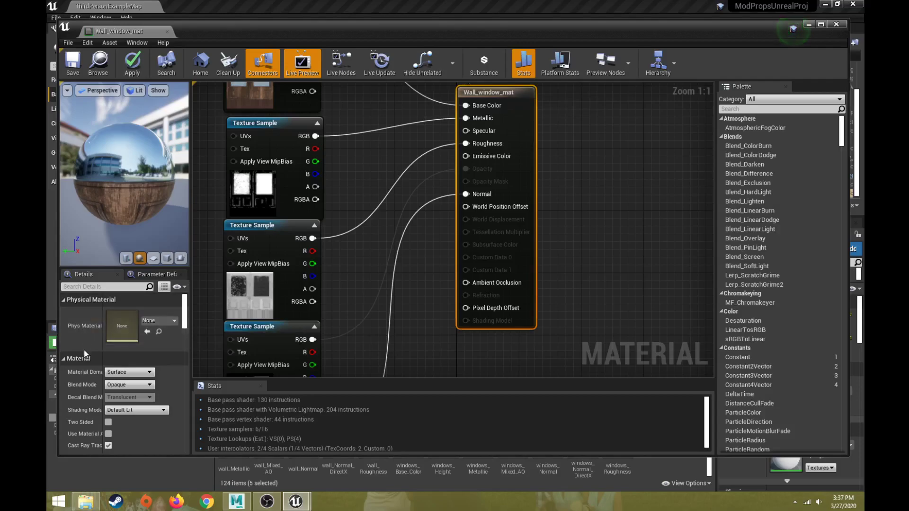
{"action": "left_click", "coordinate": [119, 385]}
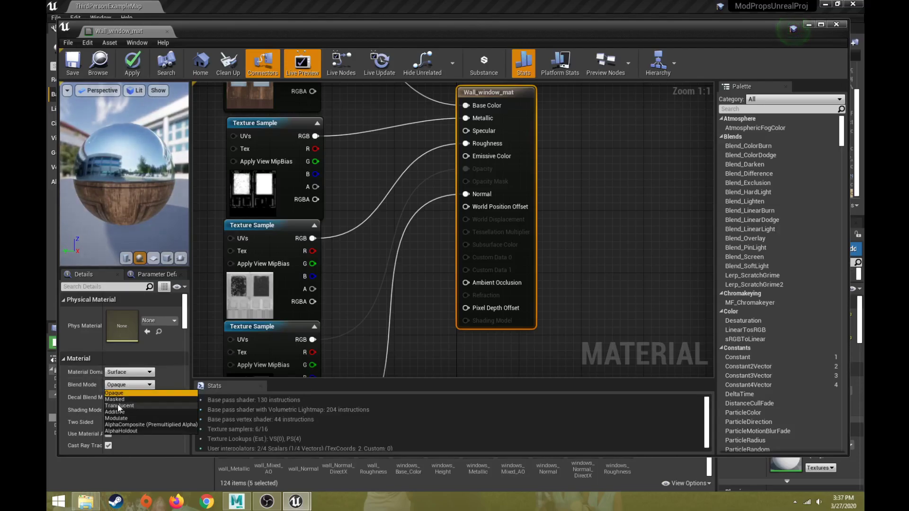
{"action": "left_click", "coordinate": [486, 95]}
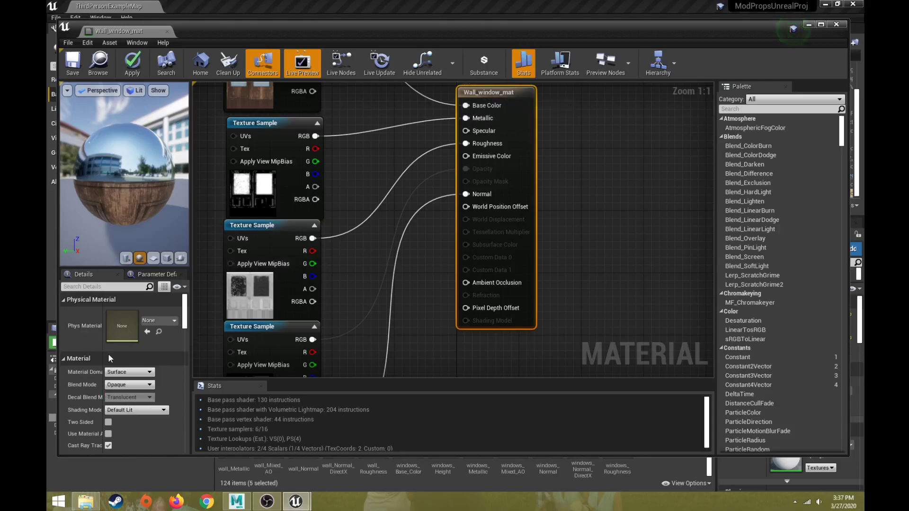
{"action": "left_click", "coordinate": [128, 385]}
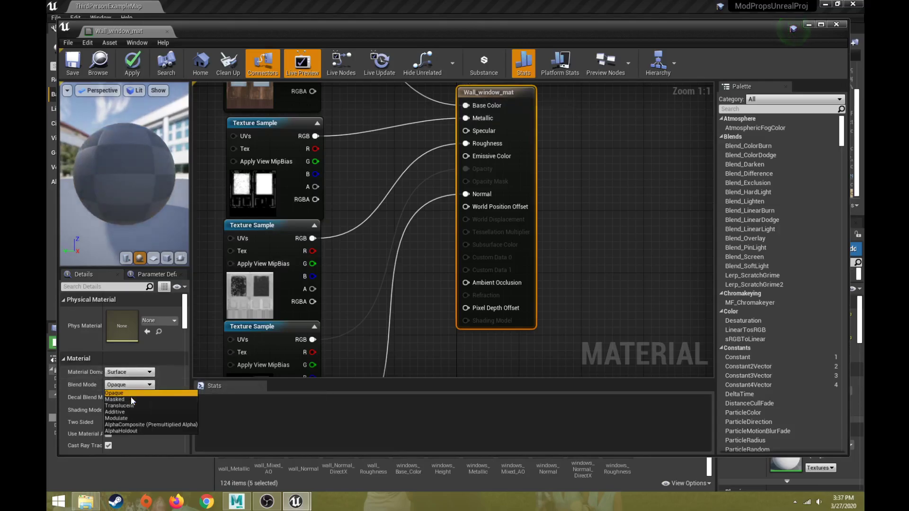
{"action": "left_click", "coordinate": [132, 408]}
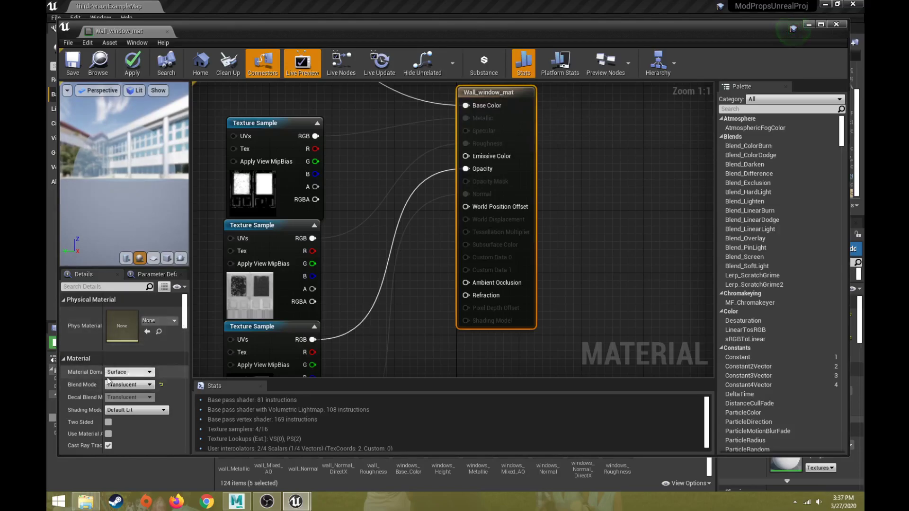
Set the material's translucency Lighting Mode to Surface ForwardShading.
{"action": "left_click_drag", "start_coordinate": [184, 324], "coordinate": [191, 345]}
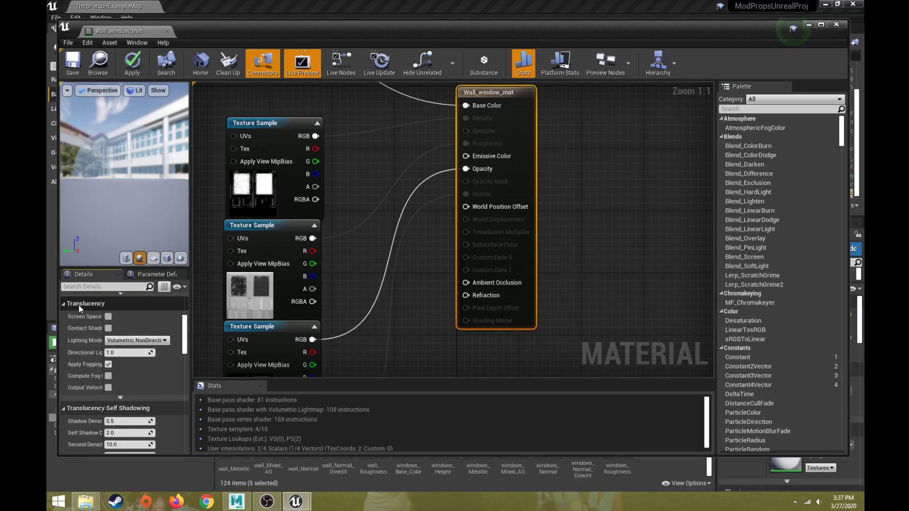
{"action": "mouse_move", "coordinate": [125, 344]}
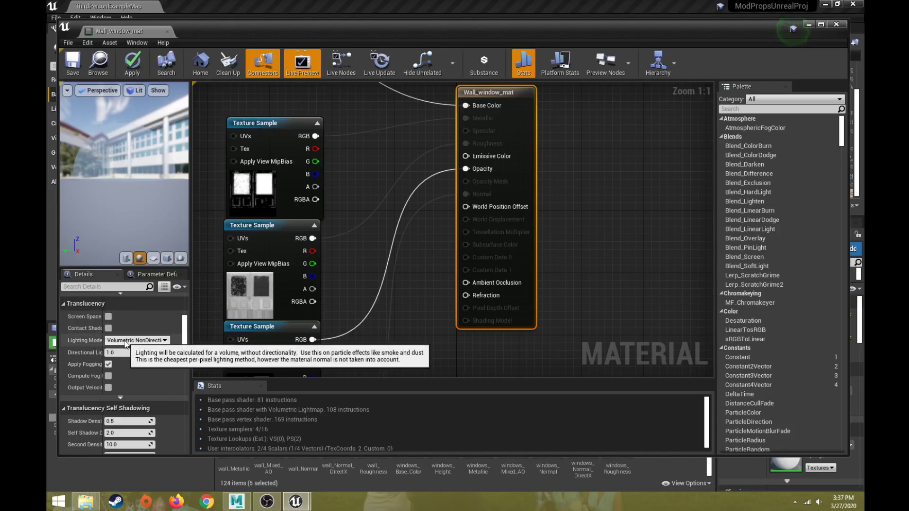
{"action": "left_click", "coordinate": [128, 341]}
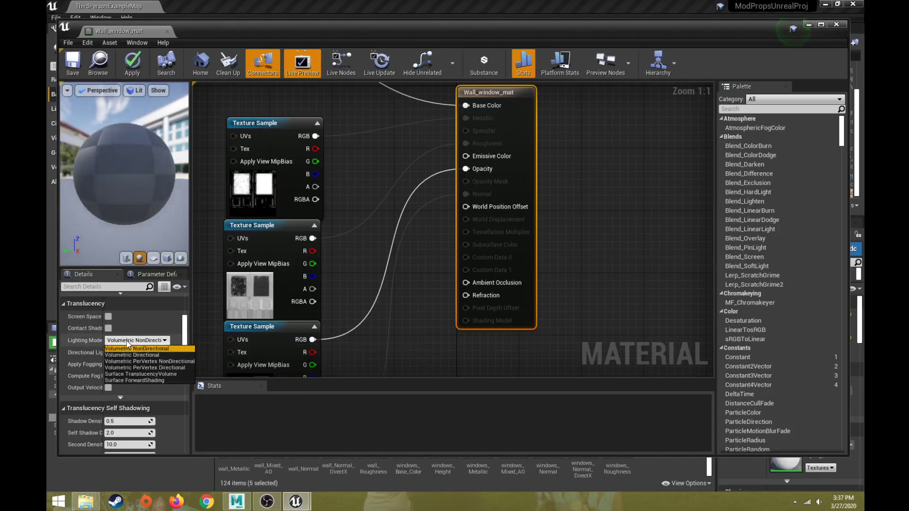
{"action": "mouse_move", "coordinate": [128, 383]}
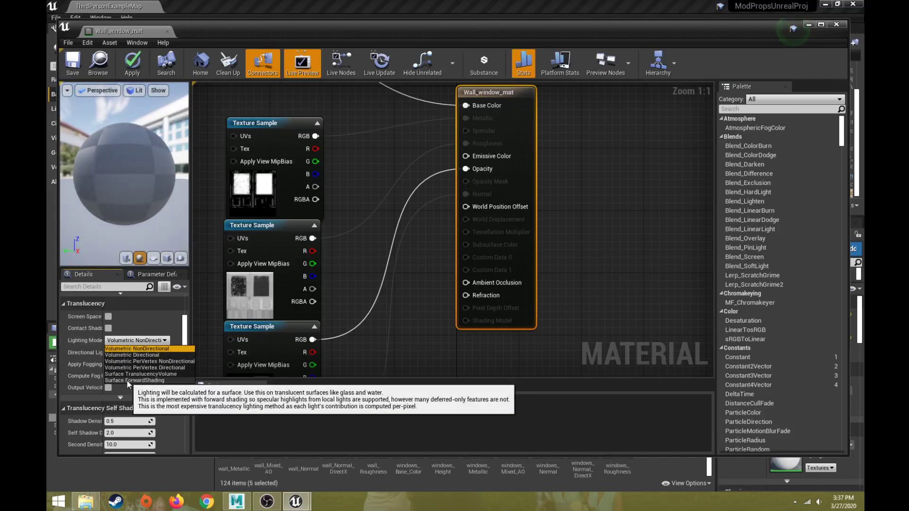
{"action": "left_click", "coordinate": [128, 381]}
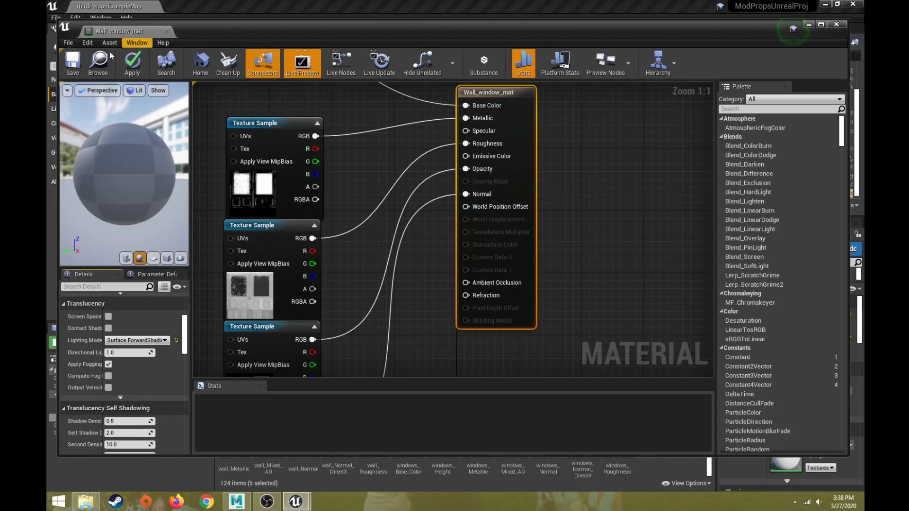
Save Wall_window_mat and examine how the material looks on the WallWindowSmall mesh in the level.
{"action": "left_click_drag", "start_coordinate": [309, 33], "coordinate": [368, 317]}
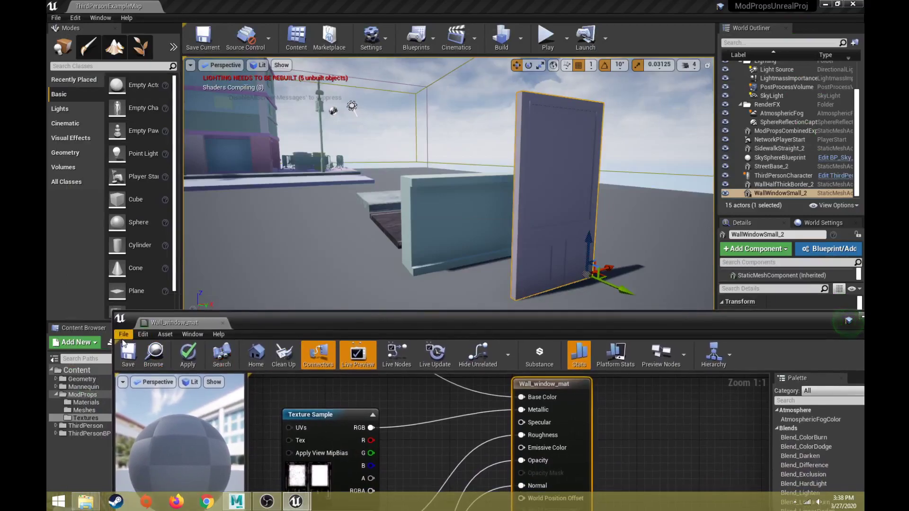
{"action": "key", "text": "ctrl+s"}
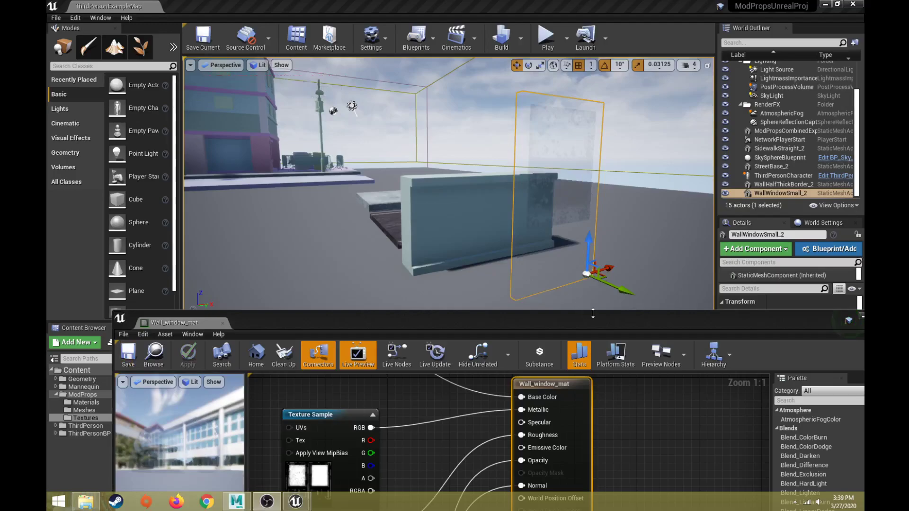
{"action": "left_click_drag", "start_coordinate": [592, 322], "coordinate": [583, 402]}
{"action": "mouse_move", "coordinate": [578, 133]}
{"action": "right_mouse_down"}
{"action": "mouse_move", "coordinate": [563, 156]}
{"action": "mouse_move", "coordinate": [608, 135]}
{"action": "mouse_move", "coordinate": [530, 137]}
{"action": "mouse_move", "coordinate": [578, 130]}
{"action": "mouse_move", "coordinate": [587, 147]}
{"action": "right_mouse_up"}
{"action": "key", "text": "d"}
{"action": "key", "text": "w"}
{"action": "key", "text": "s"}
{"action": "mouse_move", "coordinate": [587, 146]}
{"action": "left_mouse_down", "text": "alt"}
{"action": "mouse_move", "coordinate": [502, 182]}
{"action": "mouse_move", "coordinate": [559, 192]}
{"action": "mouse_move", "coordinate": [615, 147]}
{"action": "mouse_move", "coordinate": [559, 153]}
{"action": "mouse_move", "coordinate": [535, 185]}
{"action": "mouse_move", "coordinate": [601, 180]}
{"action": "mouse_move", "coordinate": [545, 142]}
{"action": "mouse_move", "coordinate": [591, 185]}
{"action": "mouse_move", "coordinate": [554, 170]}
{"action": "mouse_move", "coordinate": [539, 144]}
{"action": "mouse_move", "coordinate": [601, 138]}
{"action": "left_mouse_up", "text": "alt"}
{"action": "right_click_drag", "start_coordinate": [559, 138], "coordinate": [540, 286]}
Return to the Wall_window_mat graph and break the link between the opacity sample and the Opacity input.
{"action": "left_click_drag", "start_coordinate": [539, 403], "coordinate": [491, 51]}
{"action": "scroll", "coordinate": [416, 280], "scroll_direction": "down", "scroll_amount": 2}
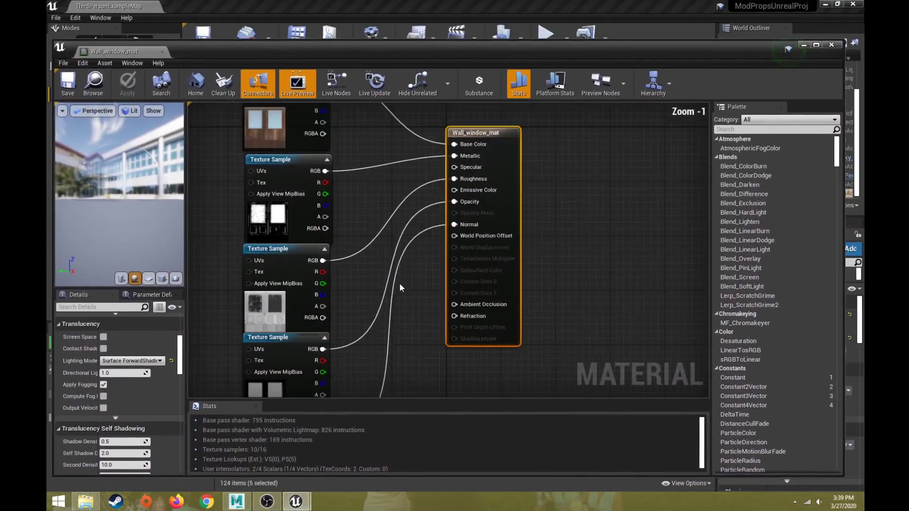
{"action": "scroll", "coordinate": [416, 280], "scroll_direction": "up", "scroll_amount": 2}
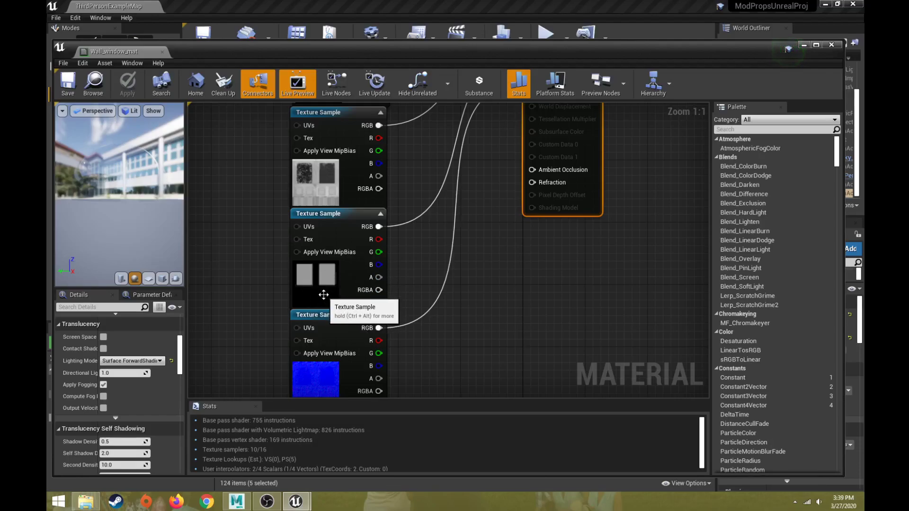
{"action": "right_click_drag", "start_coordinate": [459, 186], "coordinate": [439, 323]}
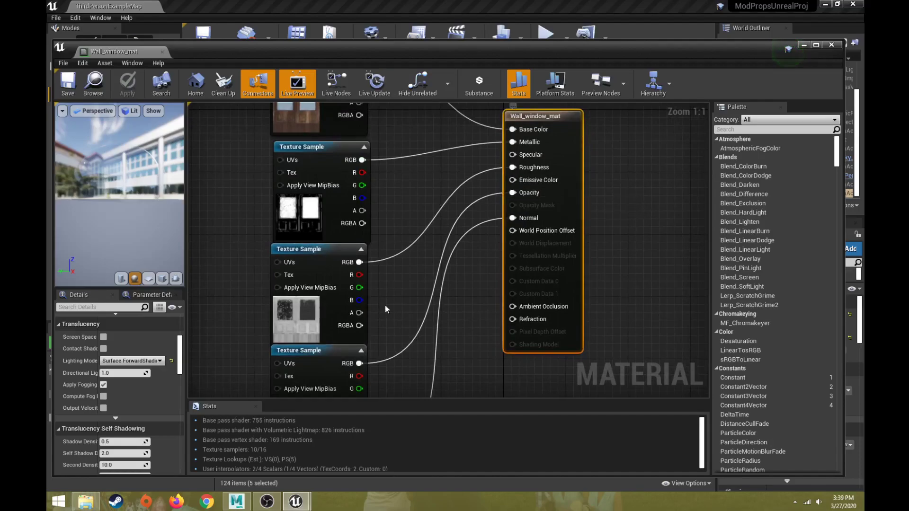
{"action": "left_click", "coordinate": [343, 352]}
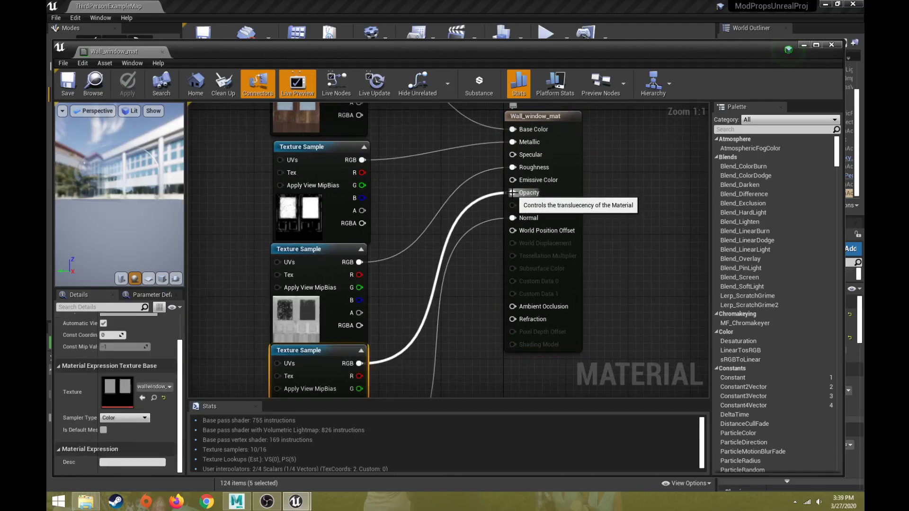
{"action": "left_click", "coordinate": [512, 192], "text": "alt"}
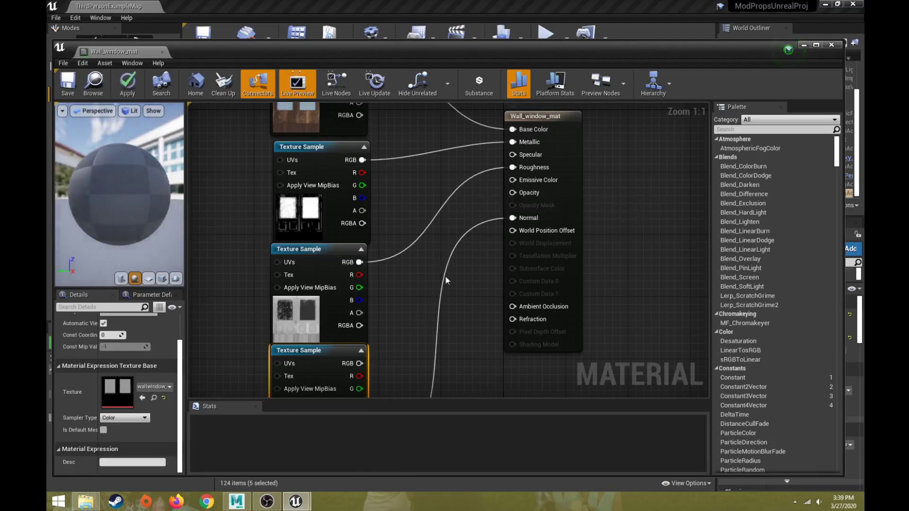
Add a OneMinus node fed by the opacity sample's RGB output and place it just beside the sample column.
{"action": "right_click_drag", "start_coordinate": [414, 328], "coordinate": [440, 184]}
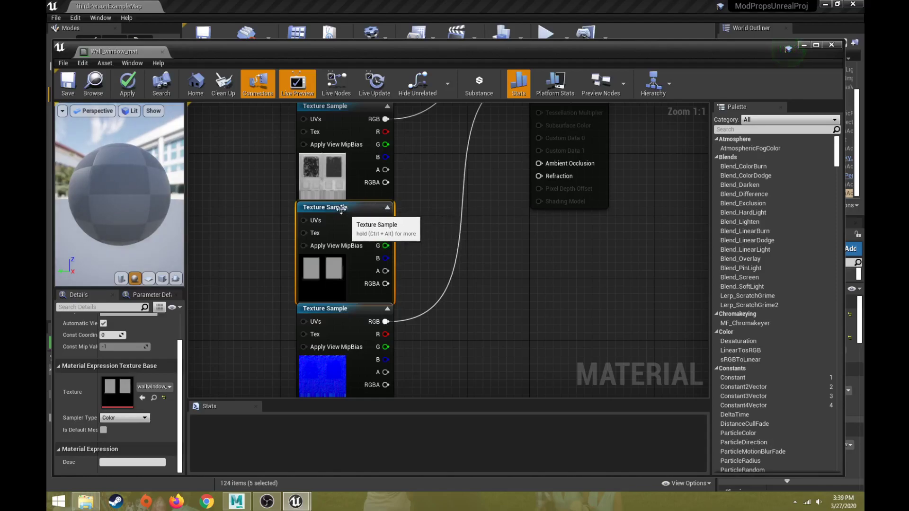
{"action": "left_click_drag", "start_coordinate": [386, 220], "coordinate": [436, 182]}
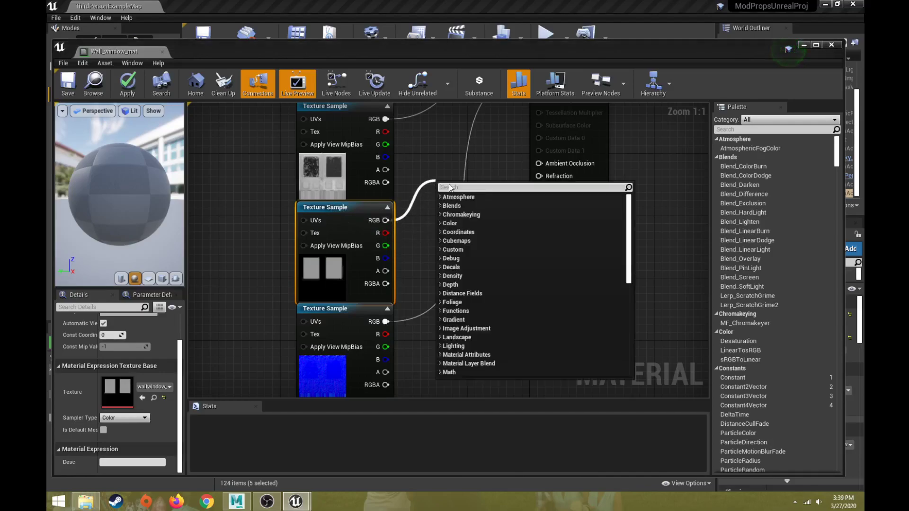
{"action": "type", "text": "oneminus"}
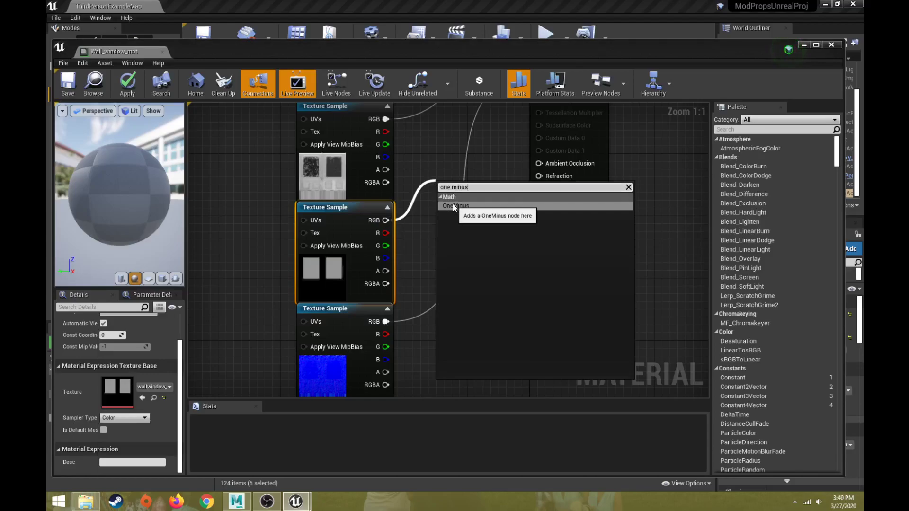
{"action": "left_click", "coordinate": [452, 207]}
{"action": "right_click_drag", "start_coordinate": [503, 138], "coordinate": [483, 213]}
{"action": "scroll", "coordinate": [486, 271], "scroll_direction": "down", "scroll_amount": 2}
{"action": "scroll", "coordinate": [483, 272], "scroll_direction": "up", "scroll_amount": 2}
{"action": "left_click_drag", "start_coordinate": [453, 258], "coordinate": [439, 242]}
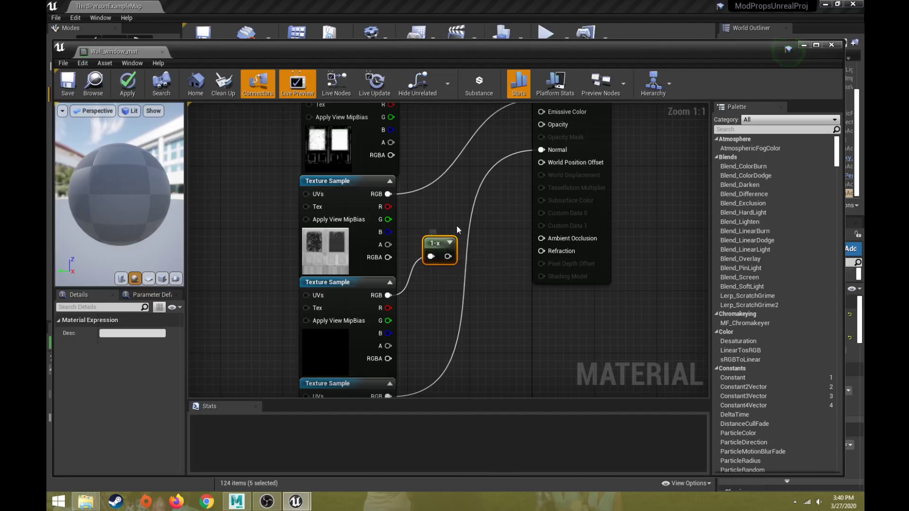
Connect the OneMinus node's output to the material's Opacity input.
{"action": "right_click_drag", "start_coordinate": [448, 256], "coordinate": [396, 308]}
{"action": "left_click_drag", "start_coordinate": [396, 308], "coordinate": [440, 245]}
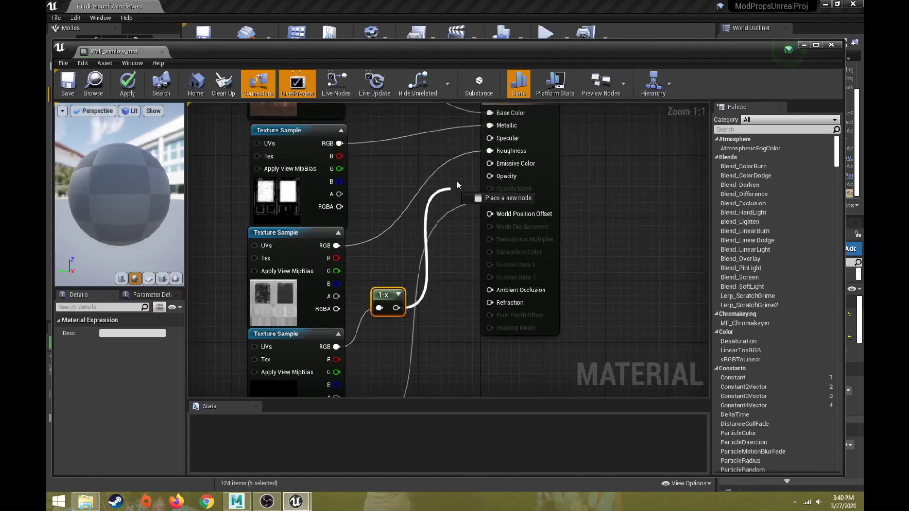
{"action": "left_click_drag", "start_coordinate": [458, 184], "coordinate": [489, 178]}
Expand the OneMinus node's preview and save Wall_window_mat.
{"action": "right_click_drag", "start_coordinate": [443, 311], "coordinate": [445, 251]}
{"action": "left_click", "coordinate": [402, 236]}
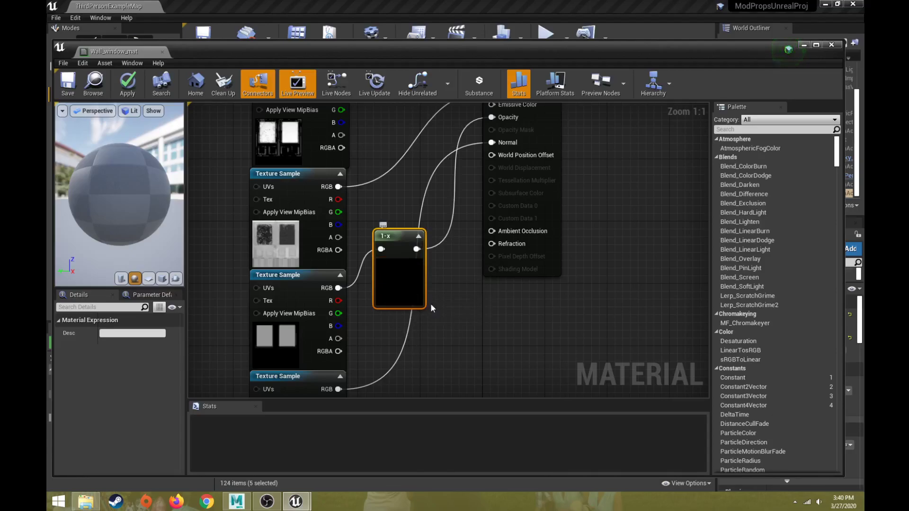
{"action": "left_click", "coordinate": [69, 83]}
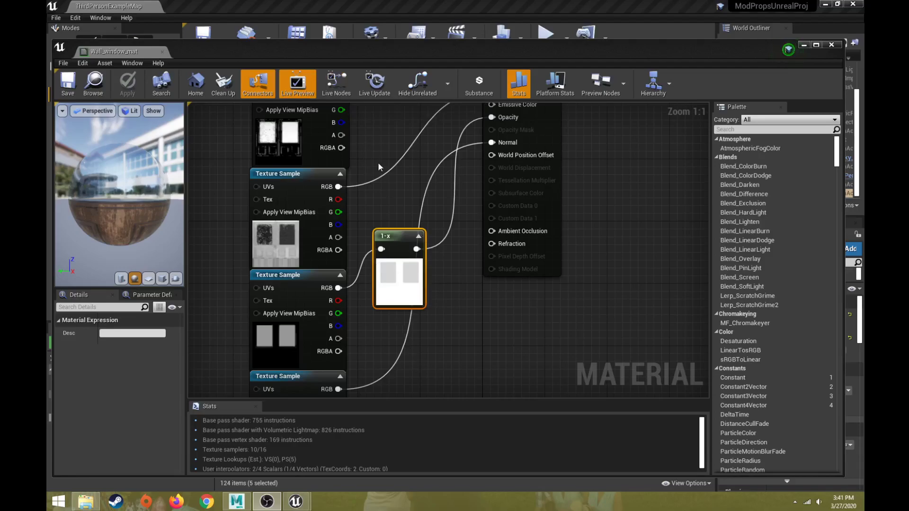
Minimize the Wall_window_mat editor, inspect the window wall in the level and open the ModProps Materials folder.
{"action": "right_click_drag", "start_coordinate": [477, 122], "coordinate": [495, 153]}
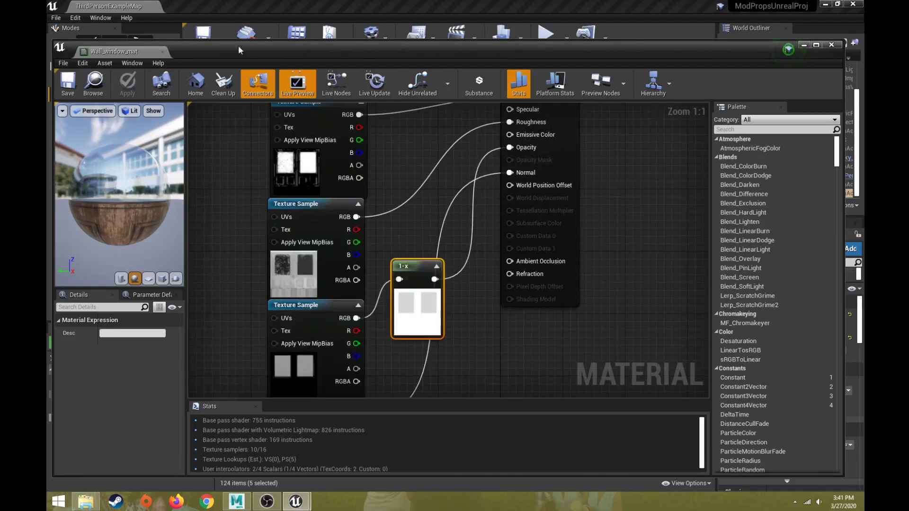
{"action": "left_click", "coordinate": [804, 45]}
{"action": "mouse_move", "coordinate": [449, 188]}
{"action": "right_mouse_down"}
{"action": "mouse_move", "coordinate": [433, 172]}
{"action": "mouse_move", "coordinate": [478, 218]}
{"action": "mouse_move", "coordinate": [454, 175]}
{"action": "mouse_move", "coordinate": [426, 180]}
{"action": "mouse_move", "coordinate": [436, 189]}
{"action": "mouse_move", "coordinate": [440, 171]}
{"action": "mouse_move", "coordinate": [438, 194]}
{"action": "right_mouse_up"}
{"action": "right_click_drag", "start_coordinate": [531, 145], "coordinate": [472, 212]}
{"action": "right_click_drag", "start_coordinate": [709, 74], "coordinate": [686, 104]}
{"action": "right_click_drag", "start_coordinate": [340, 152], "coordinate": [544, 156]}
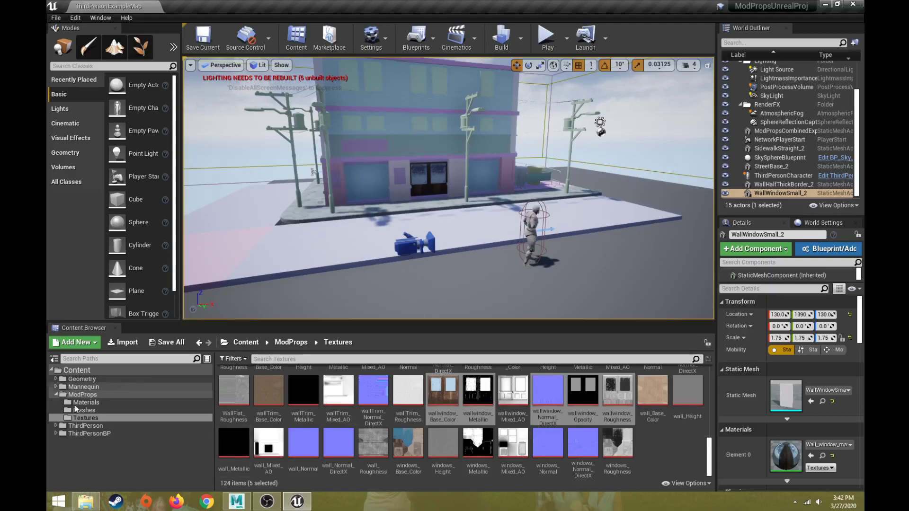
{"action": "left_click", "coordinate": [86, 402]}
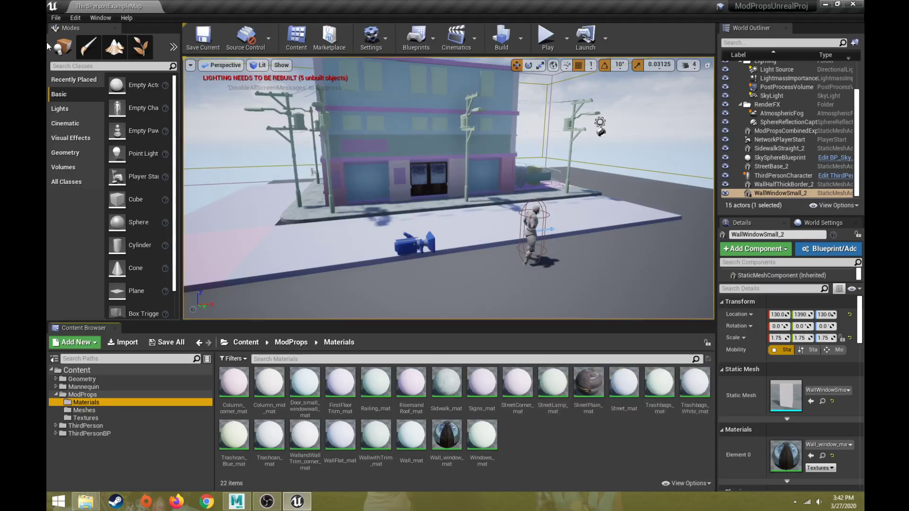
Save all project assets and open the existing project ModularPropsProject.
{"action": "left_click", "coordinate": [56, 17]}
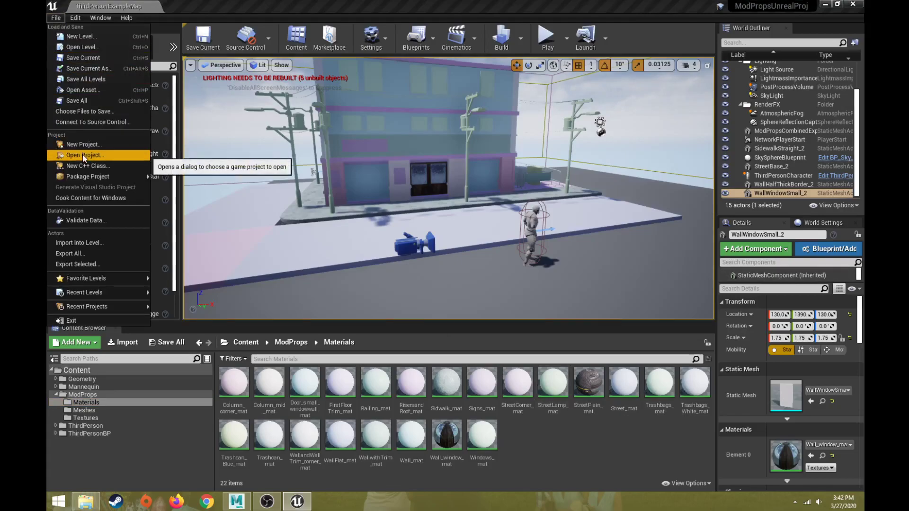
{"action": "left_click", "coordinate": [83, 101]}
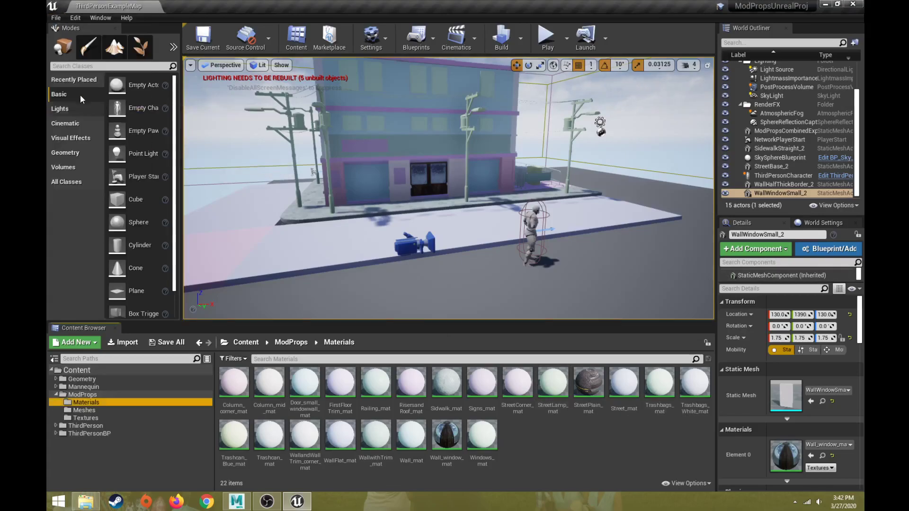
{"action": "left_click", "coordinate": [56, 17]}
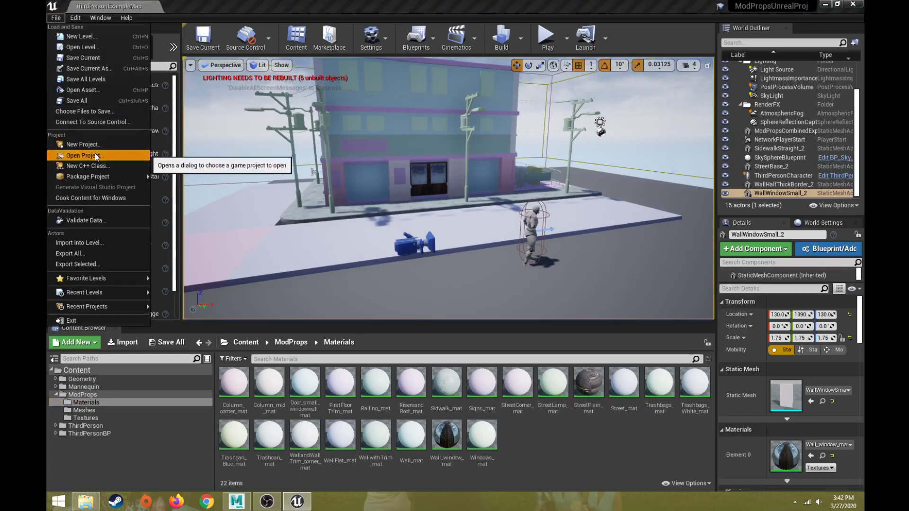
{"action": "left_click", "coordinate": [94, 153]}
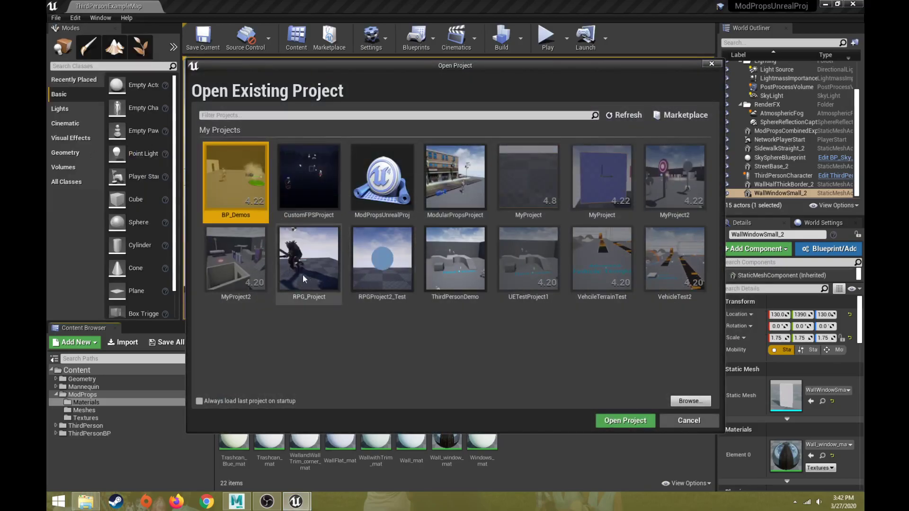
{"action": "left_click", "coordinate": [424, 180]}
{"action": "left_click", "coordinate": [632, 421]}
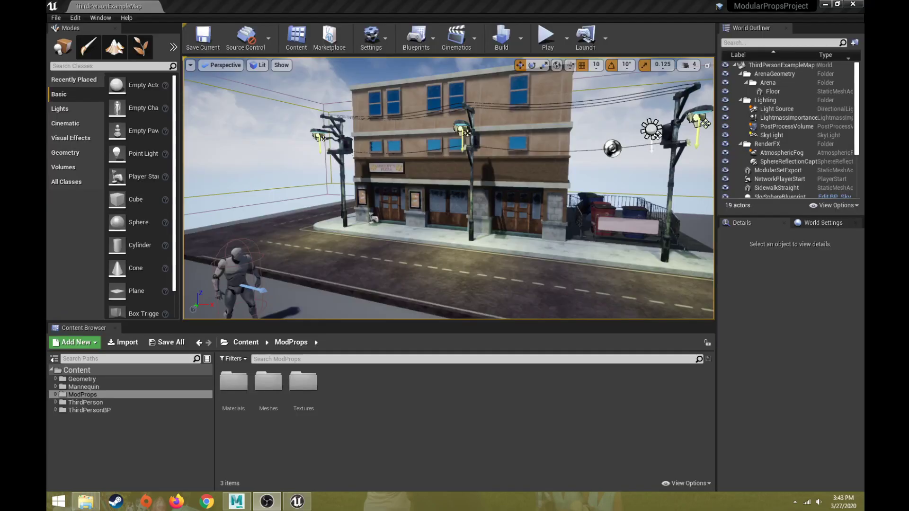
Look over the finished street scene and open the Materials folder inside ModProps.
{"action": "right_click_drag", "start_coordinate": [425, 180], "coordinate": [471, 208]}
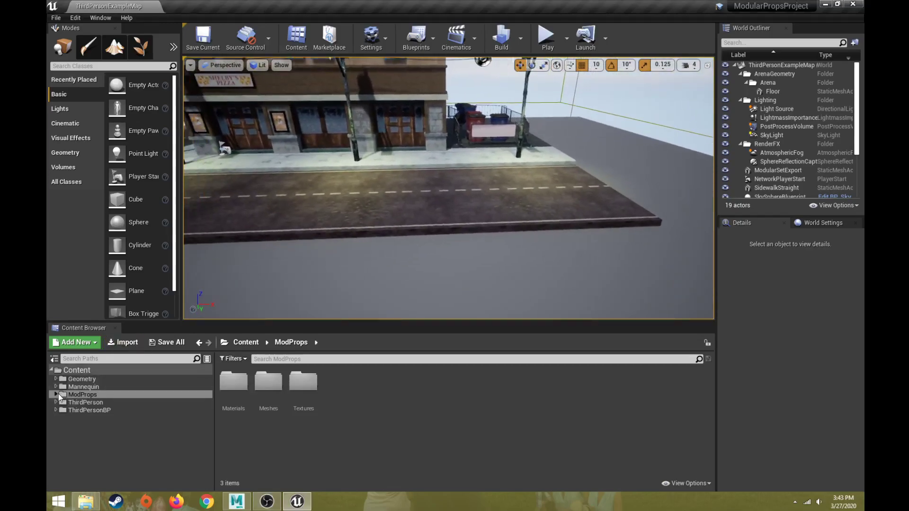
{"action": "left_click", "coordinate": [233, 383]}
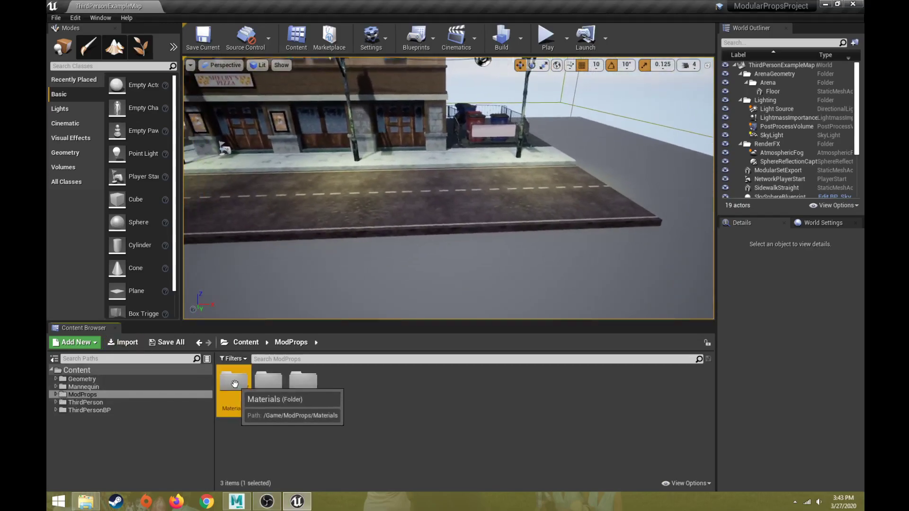
{"action": "double_click", "coordinate": [235, 384]}
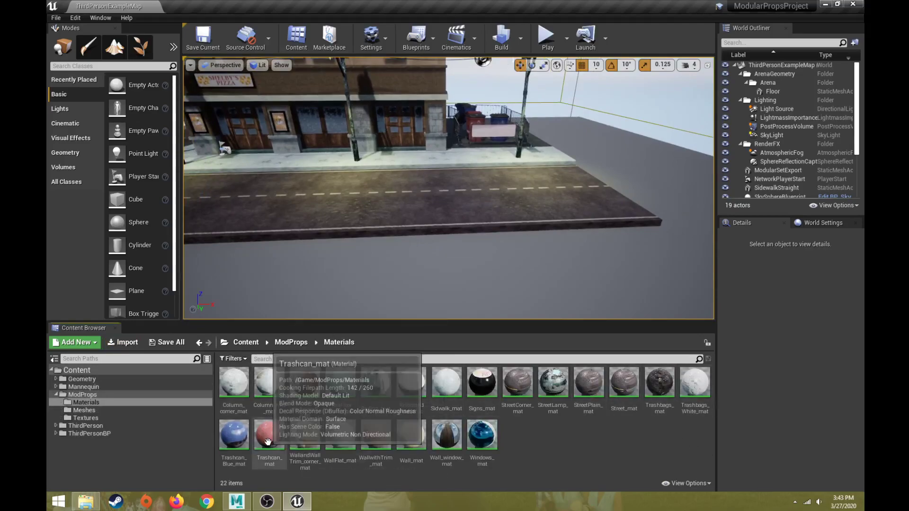
Examine the trash cans and trash bags in the fenced area beside the building, including the inside of the open red can.
{"action": "right_click_drag", "start_coordinate": [365, 250], "coordinate": [407, 221]}
{"action": "key", "text": "w"}
{"action": "right_click_drag", "start_coordinate": [348, 245], "coordinate": [371, 244]}
{"action": "key", "text": "w"}
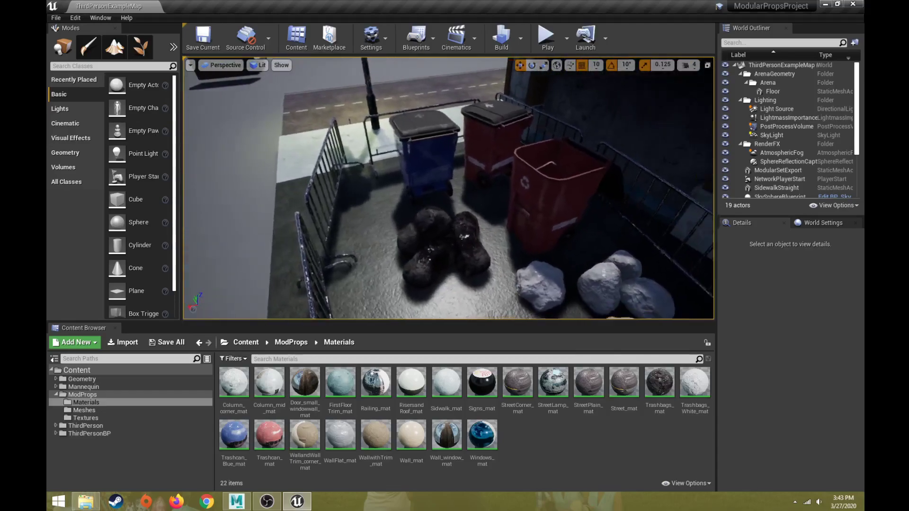
{"action": "key", "text": "s"}
{"action": "right_click_drag", "start_coordinate": [372, 244], "coordinate": [349, 294]}
{"action": "key", "text": "w"}
{"action": "key", "text": "s"}
{"action": "key", "text": "w"}
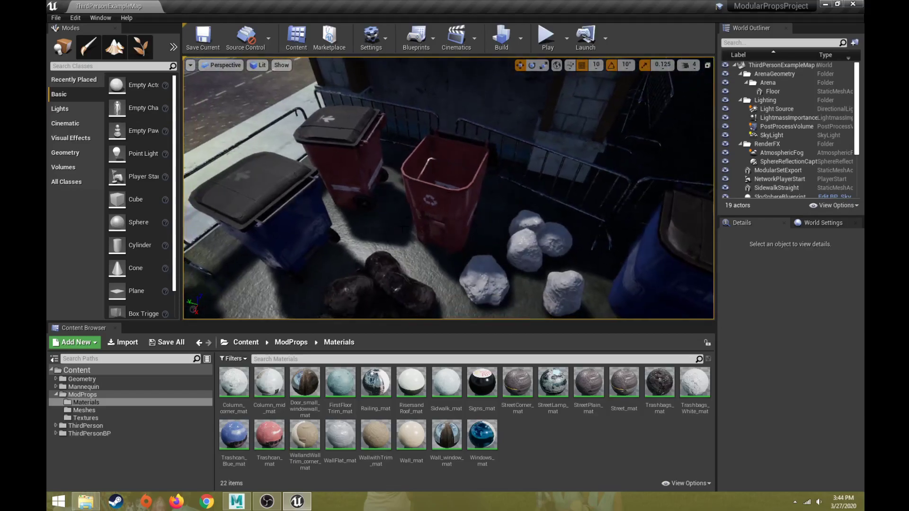
Open Trashcan_mat, turn off its Two Sided option and save the material.
{"action": "double_click", "coordinate": [272, 441]}
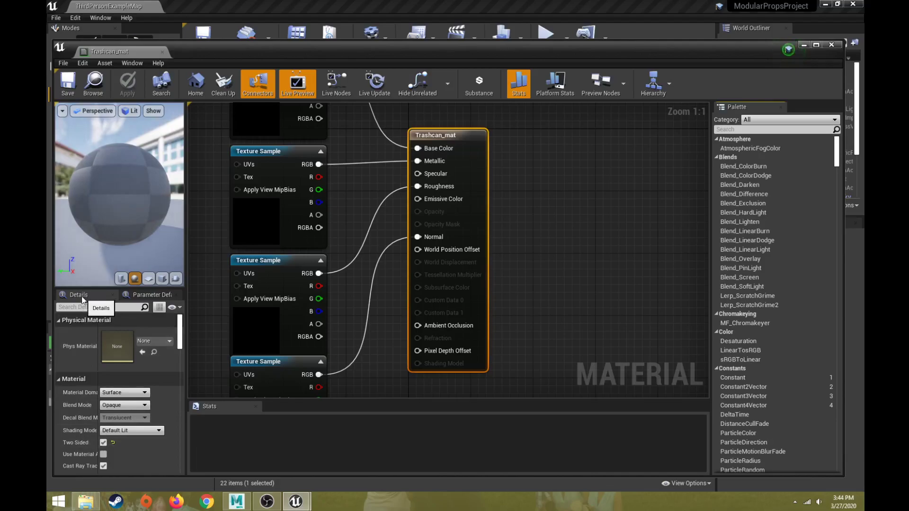
{"action": "left_click", "coordinate": [103, 443]}
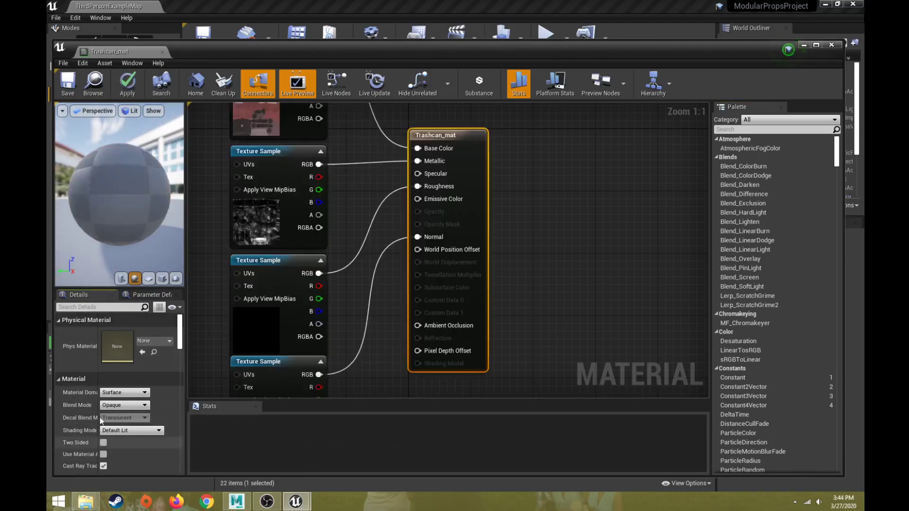
{"action": "left_click", "coordinate": [68, 84]}
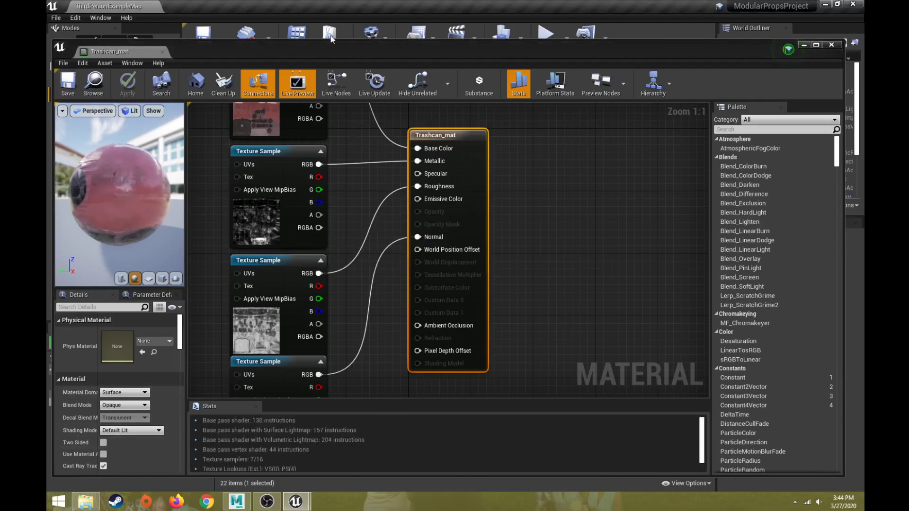
Move the Trashcan_mat editor out of the way and inspect the open red trash can's inner faces in the level.
{"action": "left_click_drag", "start_coordinate": [331, 53], "coordinate": [341, 462]}
{"action": "key", "text": "w"}
{"action": "right_click_drag", "start_coordinate": [426, 228], "coordinate": [474, 206]}
{"action": "key", "text": "d"}
{"action": "key", "text": "s"}
{"action": "key", "text": "a"}
{"action": "key", "text": "w"}
{"action": "mouse_move", "coordinate": [455, 173]}
{"action": "right_mouse_down"}
{"action": "mouse_move", "coordinate": [450, 156]}
{"action": "mouse_move", "coordinate": [452, 184]}
{"action": "mouse_move", "coordinate": [449, 176]}
{"action": "right_mouse_up"}
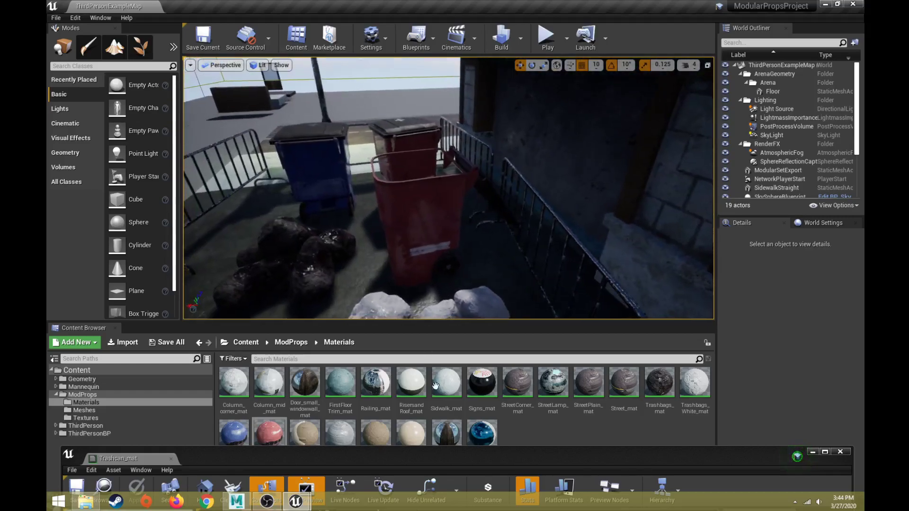
Bring the Trashcan_mat editor back into view, turn on Two Sided and save the material.
{"action": "left_click_drag", "start_coordinate": [418, 466], "coordinate": [411, 43]}
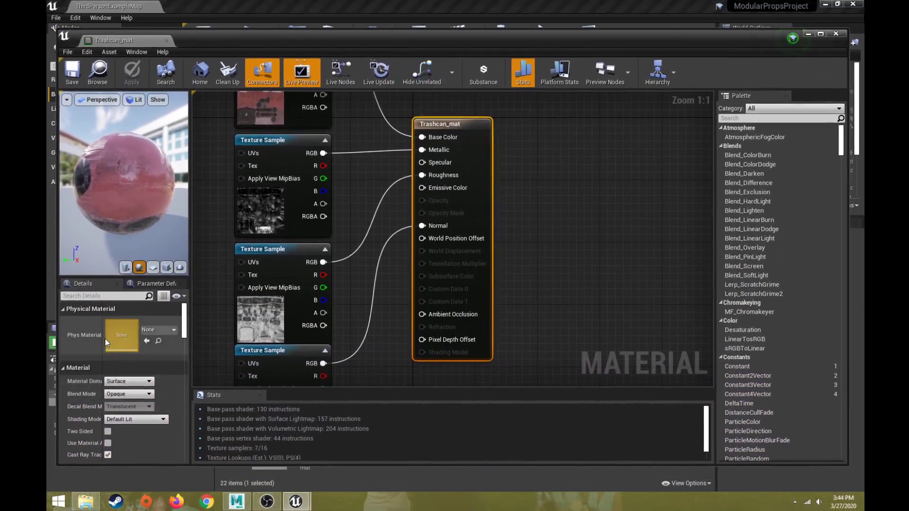
{"action": "left_click", "coordinate": [108, 431]}
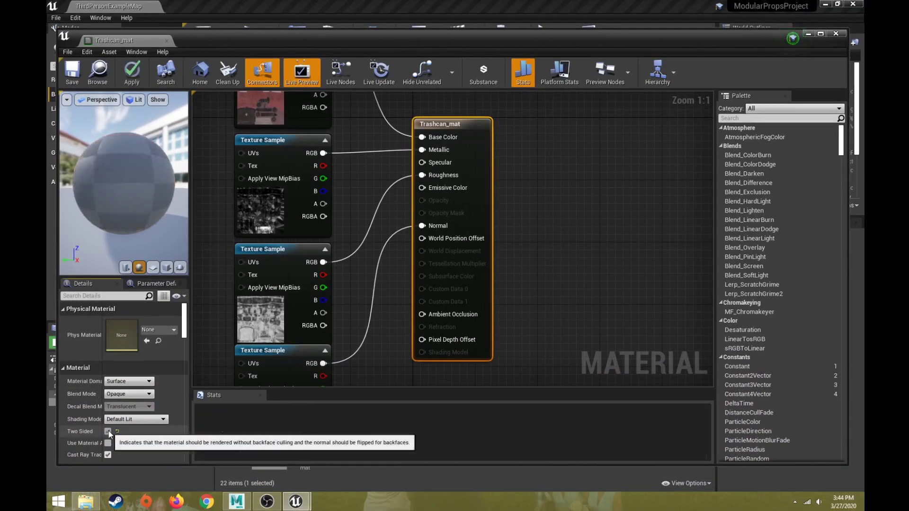
{"action": "left_click", "coordinate": [72, 75]}
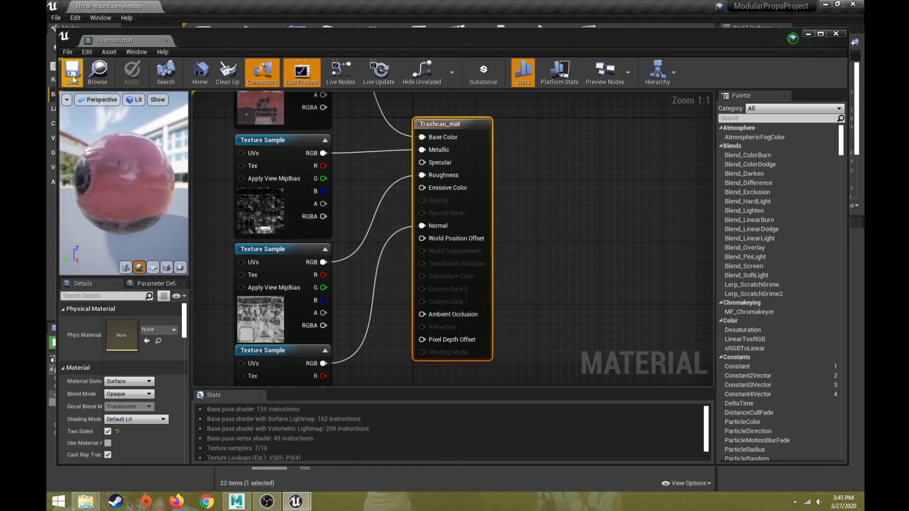
Close the Trashcan_mat editor and view the whole textured building and street corner from a distance.
{"action": "left_click", "coordinate": [836, 33]}
{"action": "right_click_drag", "start_coordinate": [448, 189], "coordinate": [265, 165]}
{"action": "key", "text": "w"}
{"action": "key", "text": "s"}
{"action": "key", "text": "w"}
{"action": "key", "text": "w"}
{"action": "key", "text": "a"}
{"action": "key", "text": "s"}
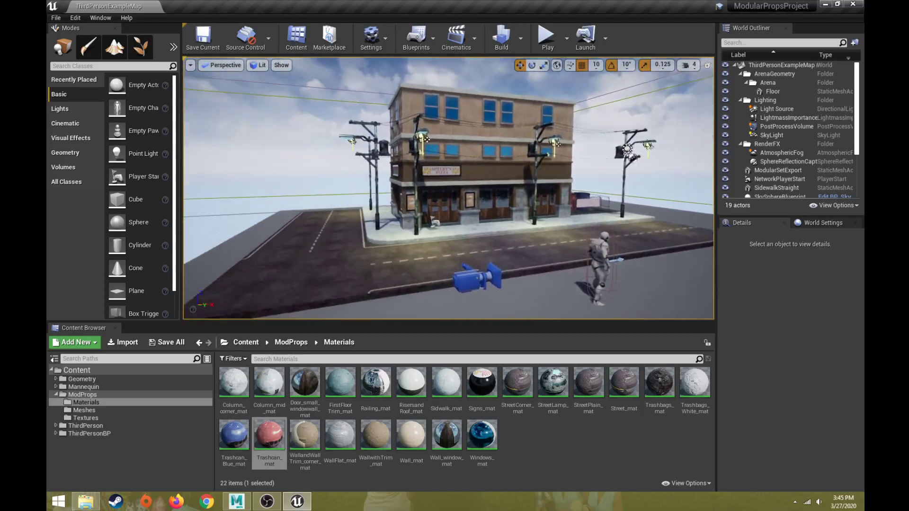
{"action": "mouse_move", "coordinate": [414, 216]}
{"action": "right_mouse_down"}
{"action": "mouse_move", "coordinate": [433, 215]}
{"action": "mouse_move", "coordinate": [407, 215]}
{"action": "mouse_move", "coordinate": [425, 208]}
{"action": "right_mouse_up"}
{"action": "key", "text": "w"}
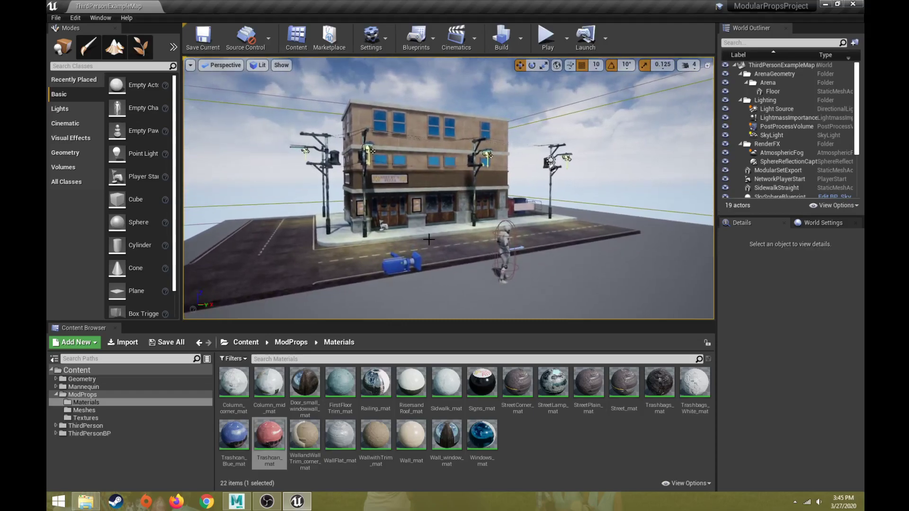